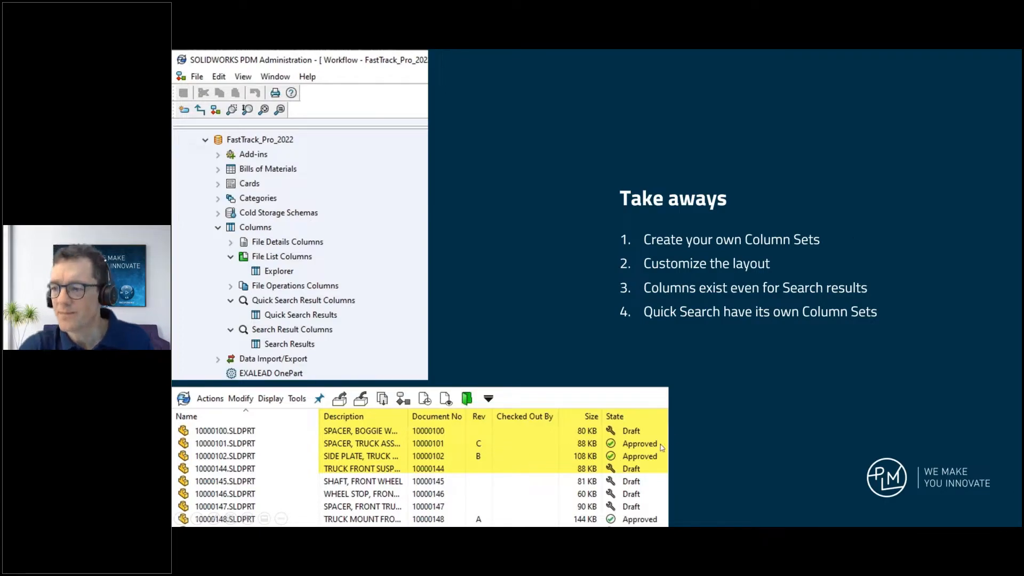
# Step: Switch to the MountainScooter vault folder and apply the Explorer (Preferred) column set to its file list
pyautogui.click(458, 350)
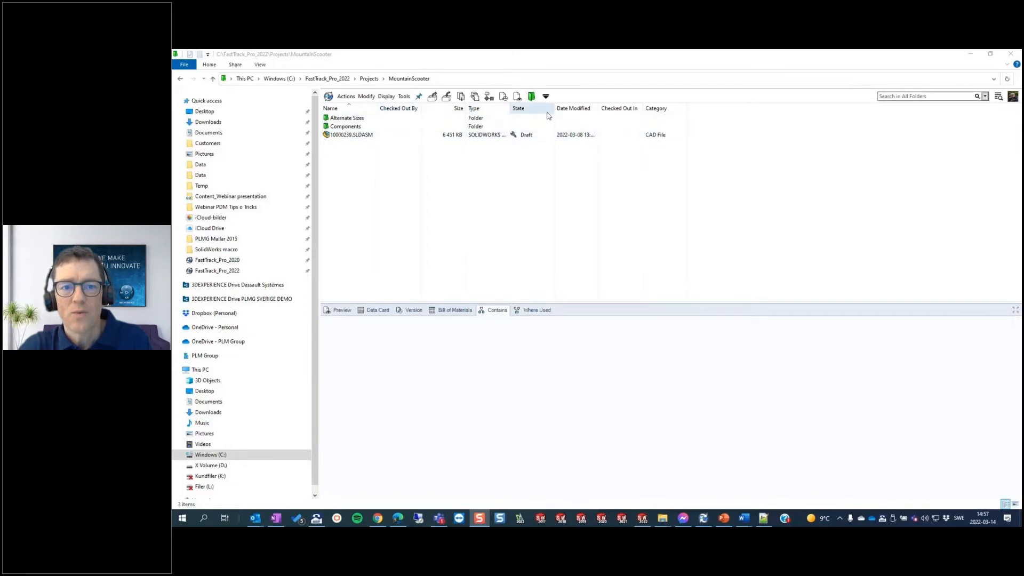
pyautogui.rightClick(593, 109)
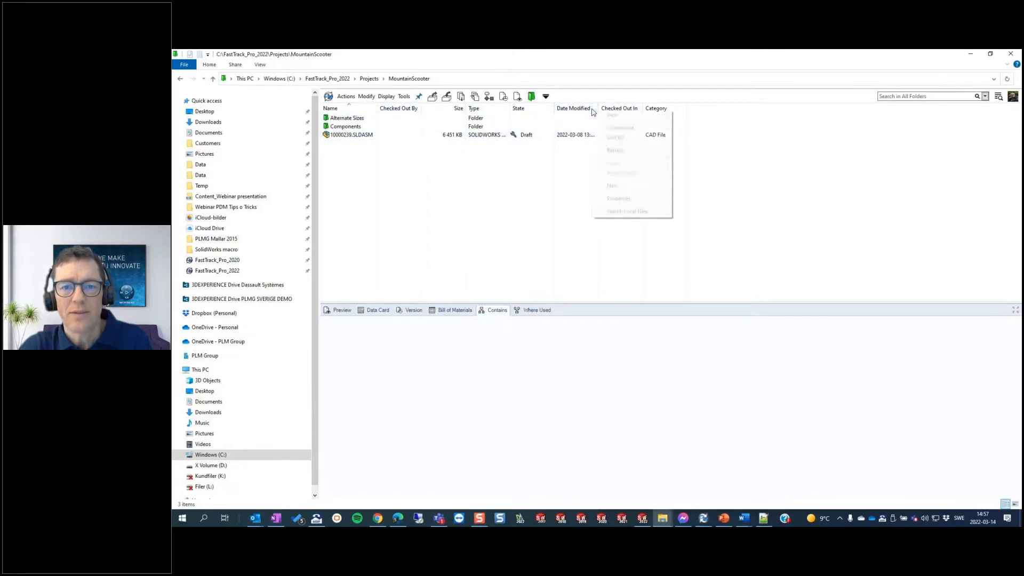
pyautogui.moveTo(643, 132)
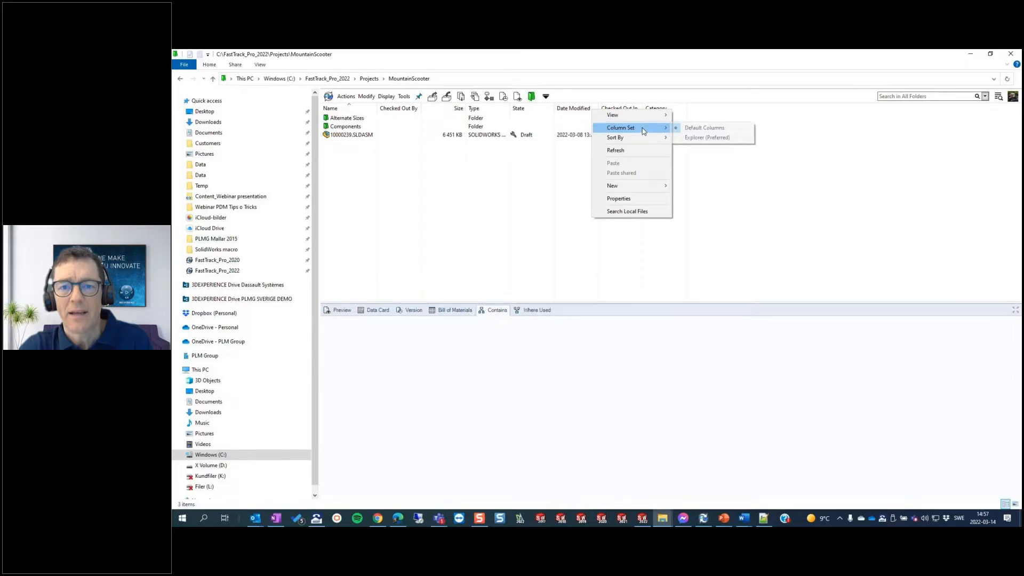
pyautogui.click(704, 139)
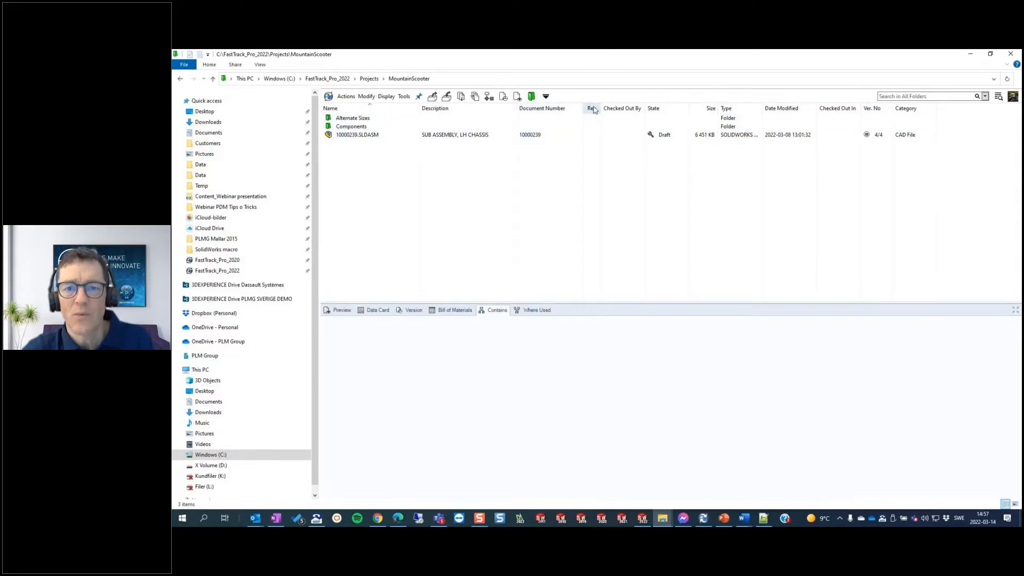
# Step: In the Components folder's file list, move State after Rev and Size after Date Modified, and slightly narrow the Document Number column
pyautogui.doubleClick(351, 127)
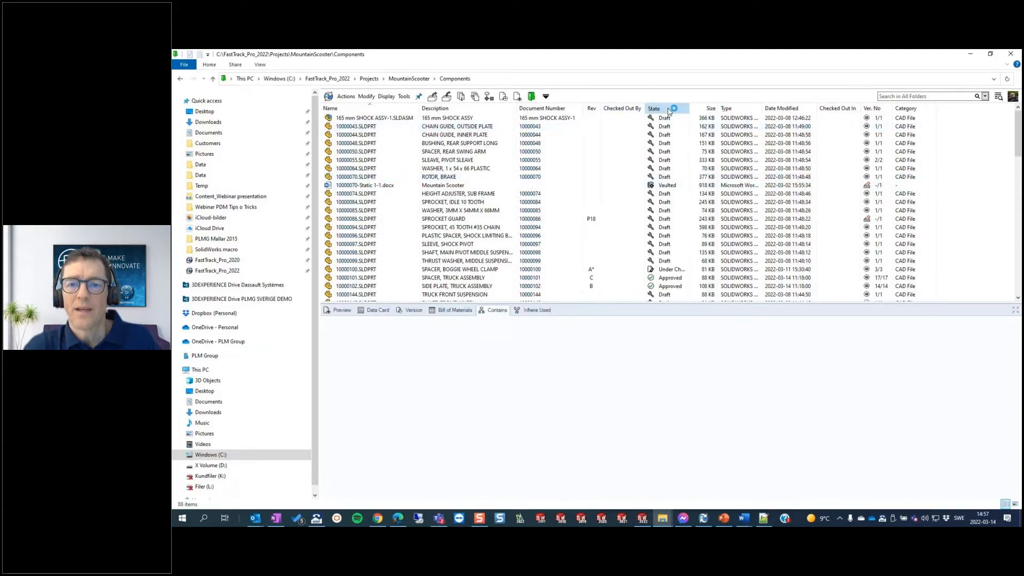
pyautogui.moveTo(670, 110); pyautogui.dragTo(605, 109)
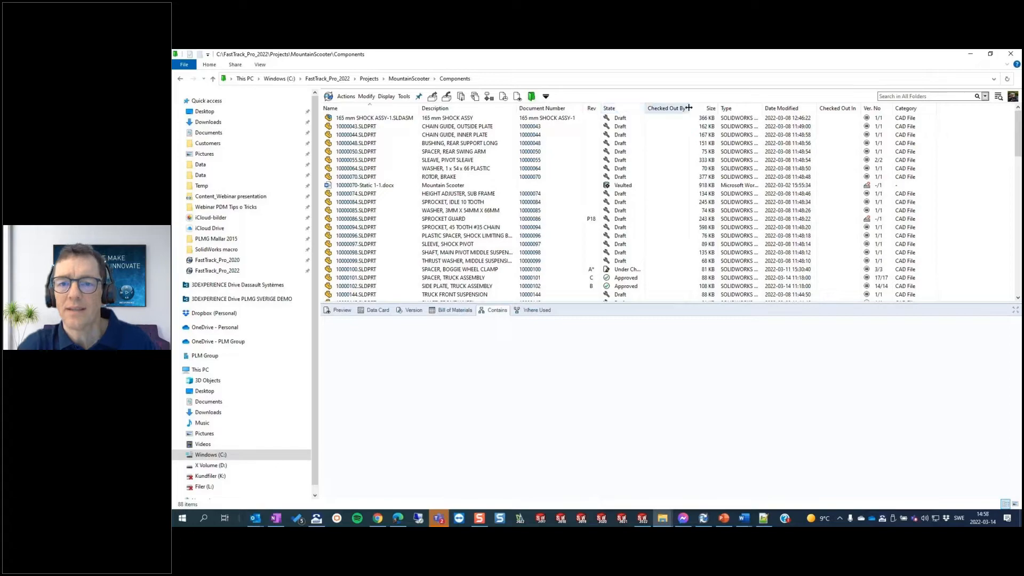
pyautogui.moveTo(704, 109); pyautogui.dragTo(814, 109)
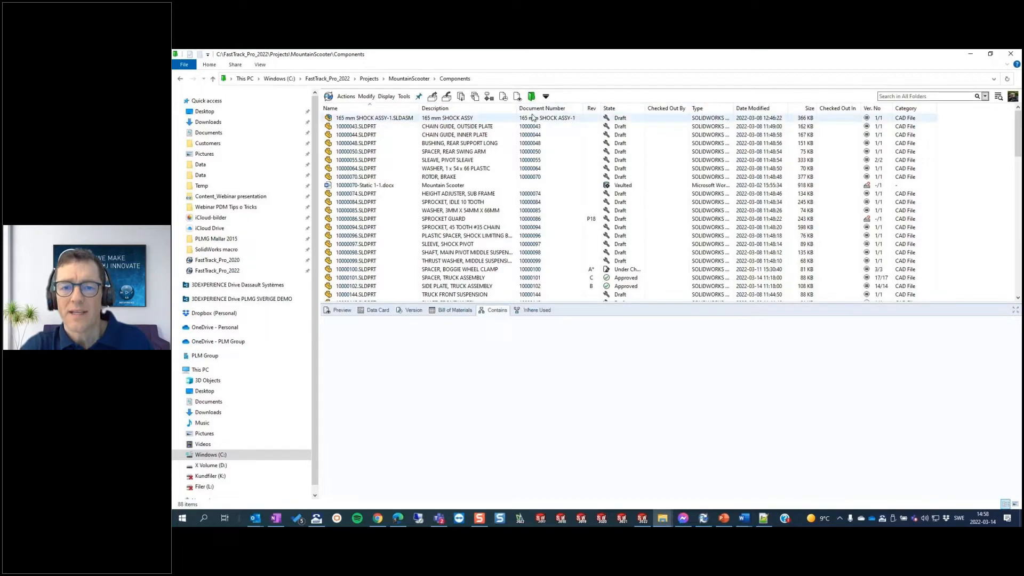
pyautogui.moveTo(582, 108)
pyautogui.mouseDown()
pyautogui.moveTo(553, 108)
pyautogui.moveTo(578, 108)
pyautogui.mouseUp()
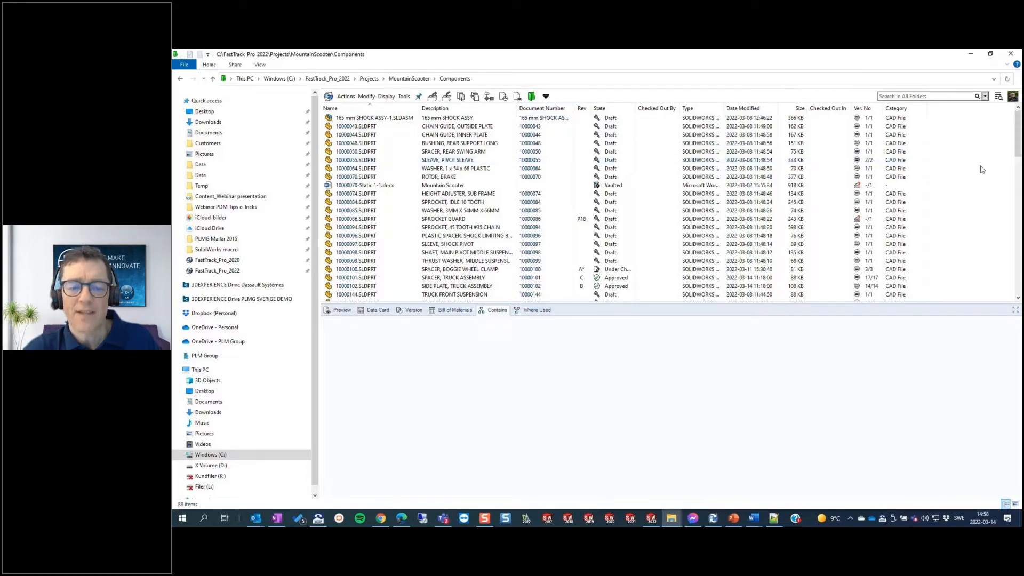
# Step: Search for "bogey OR arm" and, in the results list, move Revision after Checked Out By and widen the DocumentNumber column
pyautogui.click(929, 97)
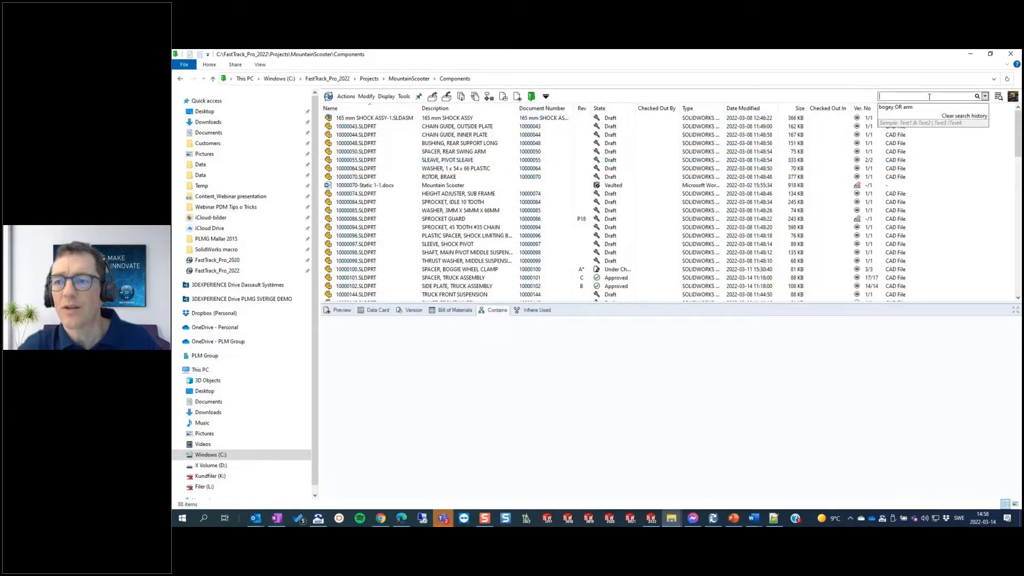
pyautogui.click(905, 111)
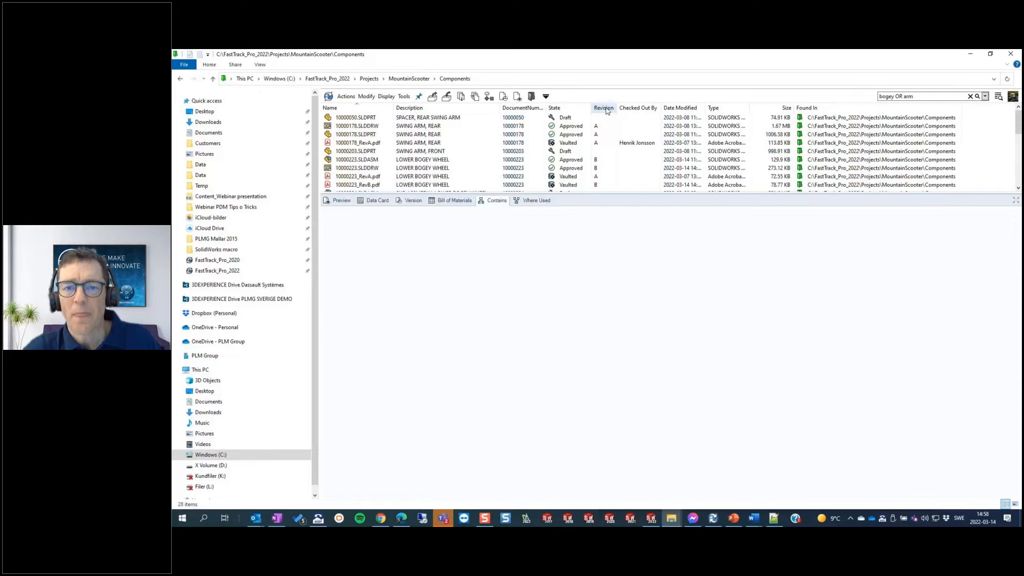
pyautogui.moveTo(606, 110); pyautogui.dragTo(655, 110)
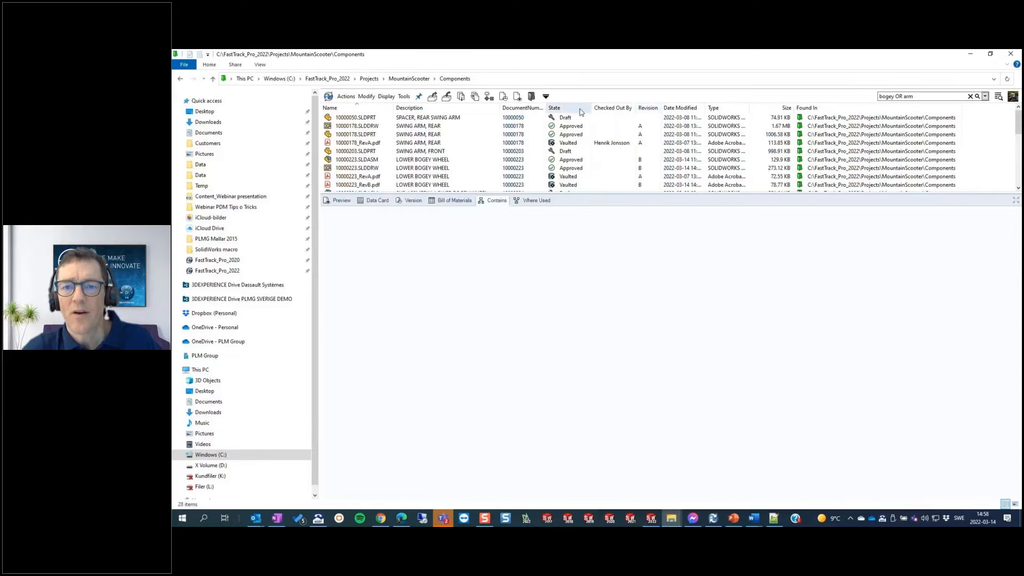
pyautogui.moveTo(546, 108); pyautogui.dragTo(563, 108)
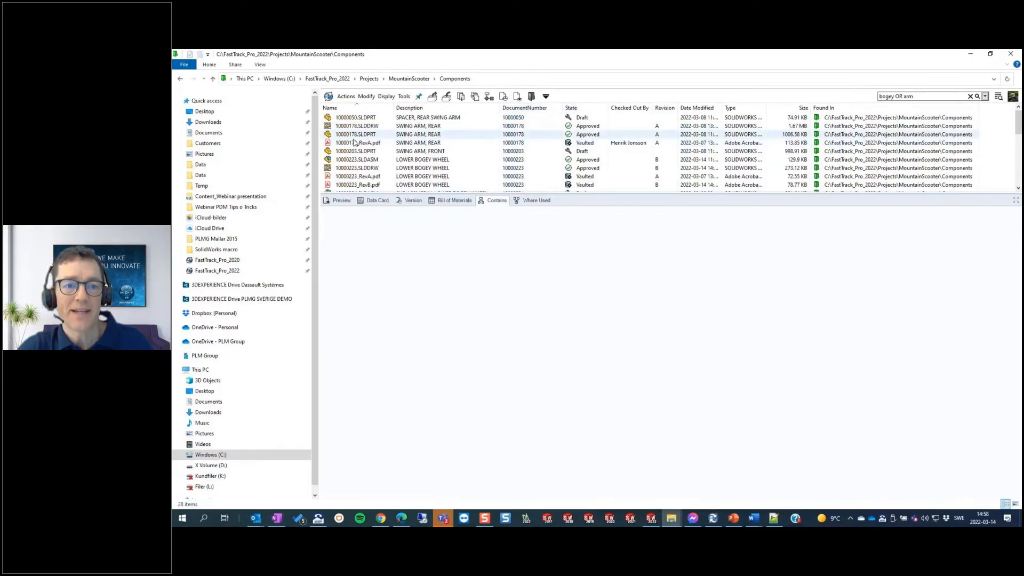
# Step: Select 10000223.SLDASM in the search results and apply the PLM Group - Contains (Preferred) column set to its Contains list
pyautogui.click(353, 160)
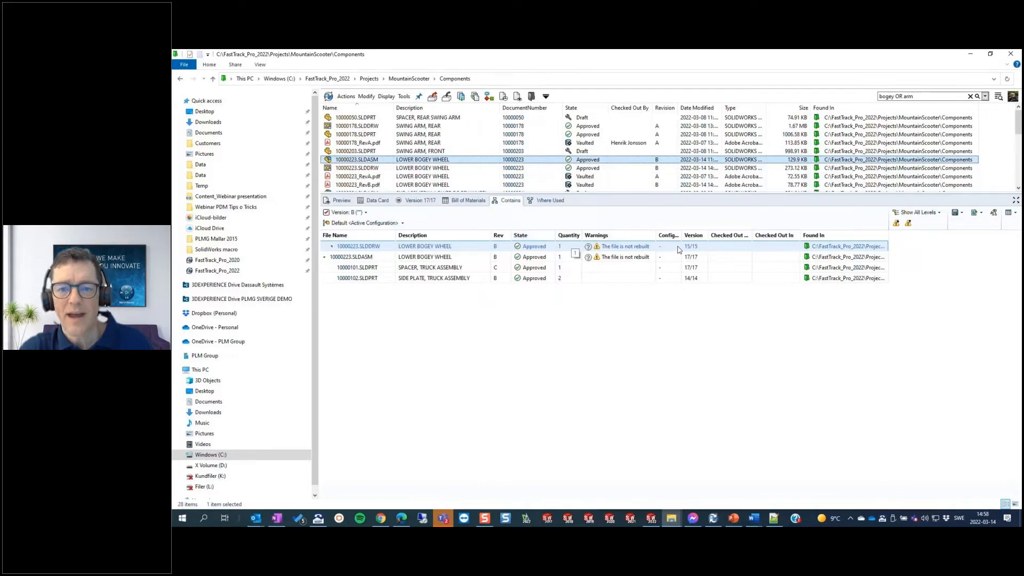
pyautogui.rightClick(642, 234)
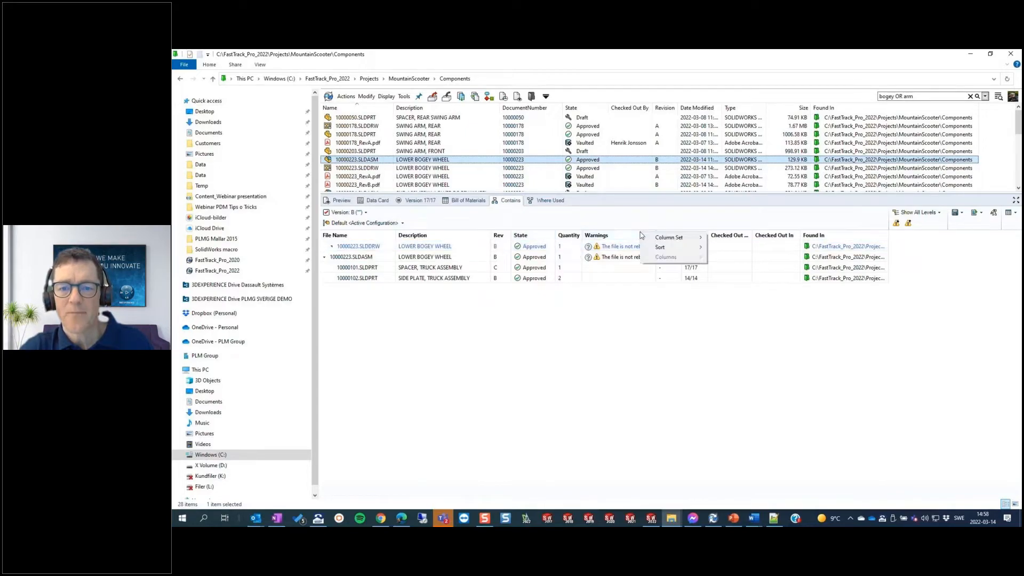
pyautogui.moveTo(686, 240)
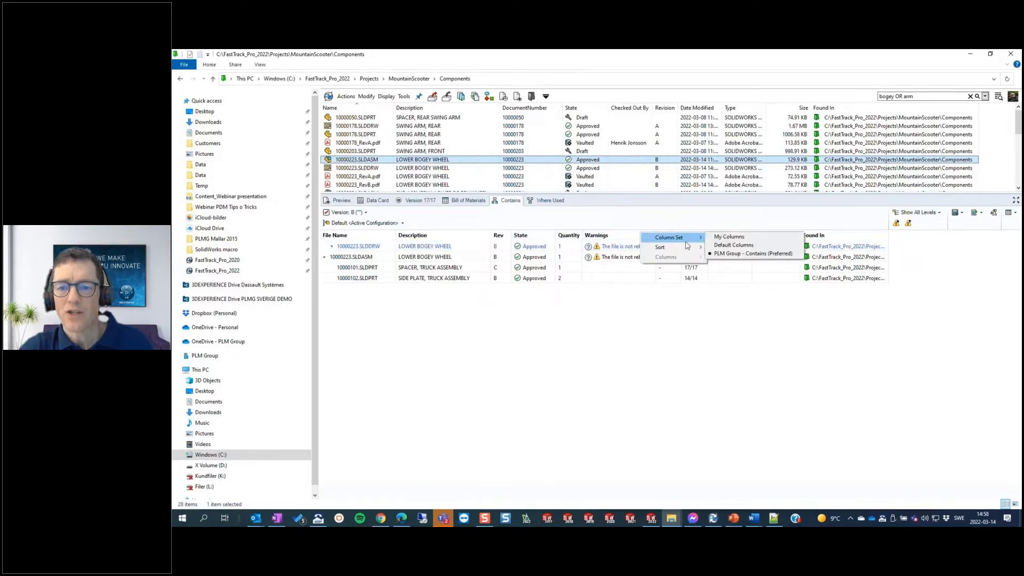
pyautogui.click(735, 255)
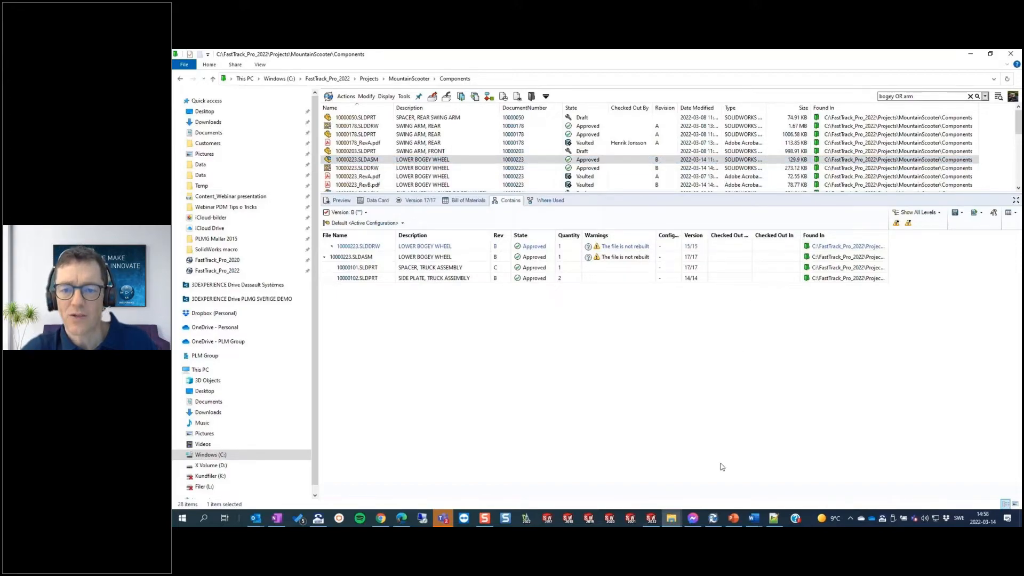
# Step: Switch to SOLIDWORKS PDM Administration and create a File List column set named PLM Group - Xtra in FastTrack_Pro_2022
pyautogui.click(714, 519)
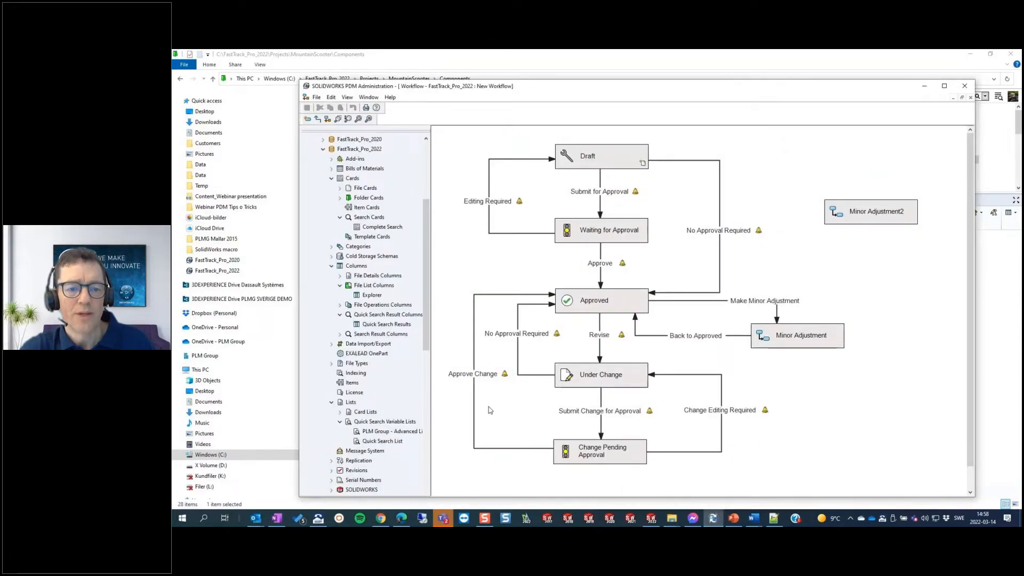
pyautogui.click(368, 287)
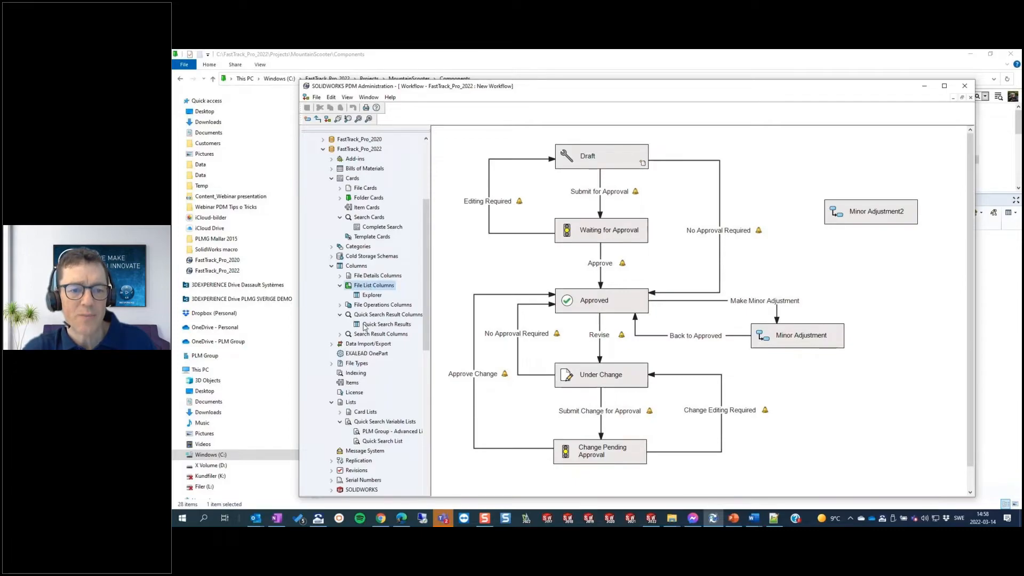
pyautogui.rightClick(367, 286)
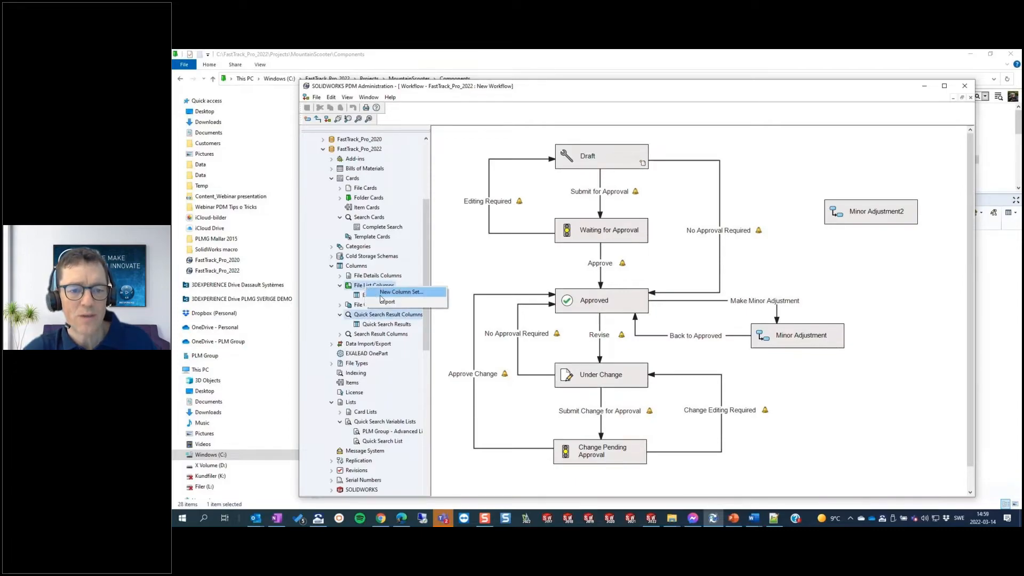
pyautogui.click(382, 293)
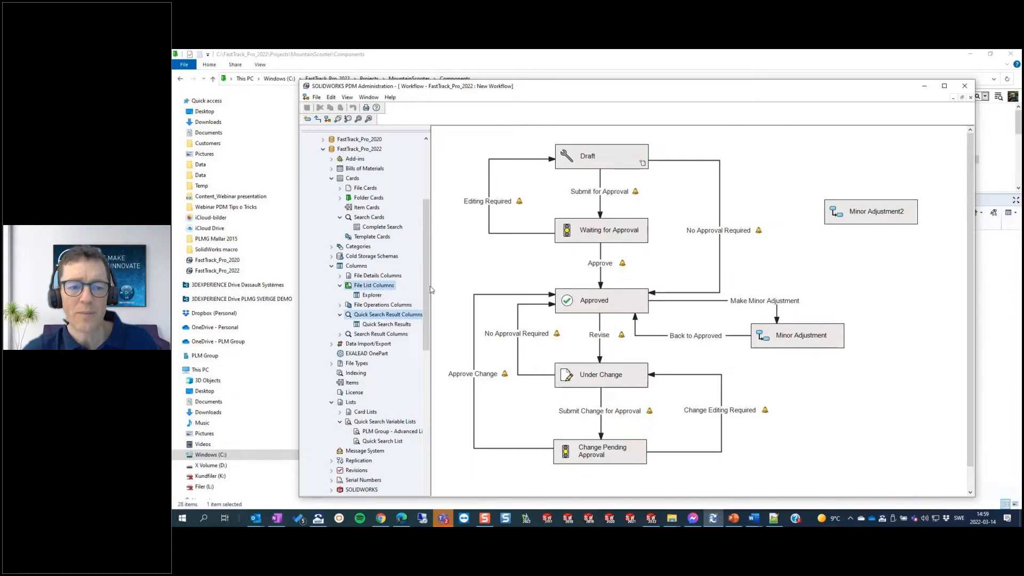
pyautogui.doubleClick(375, 288)
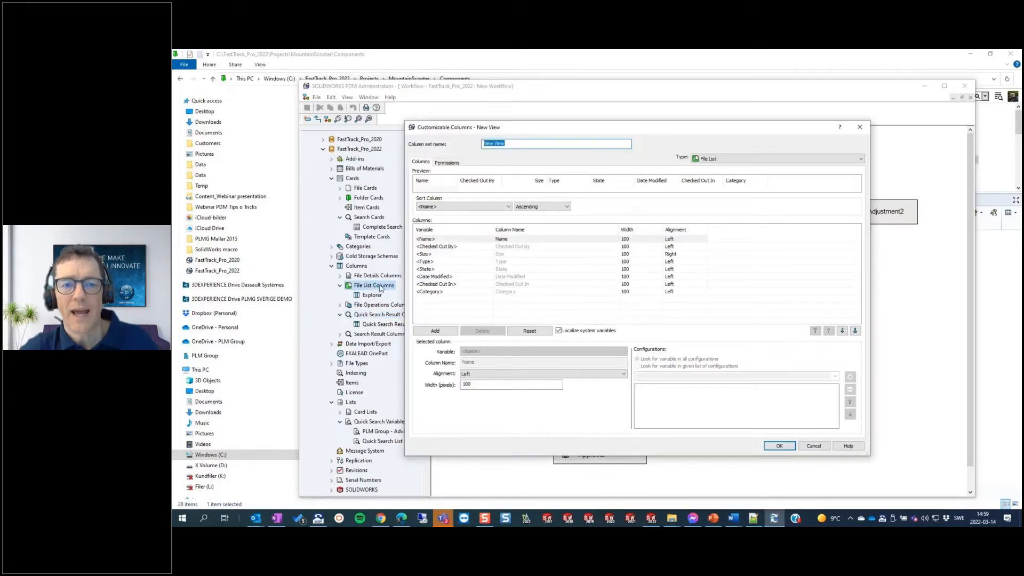
pyautogui.press('super+v')
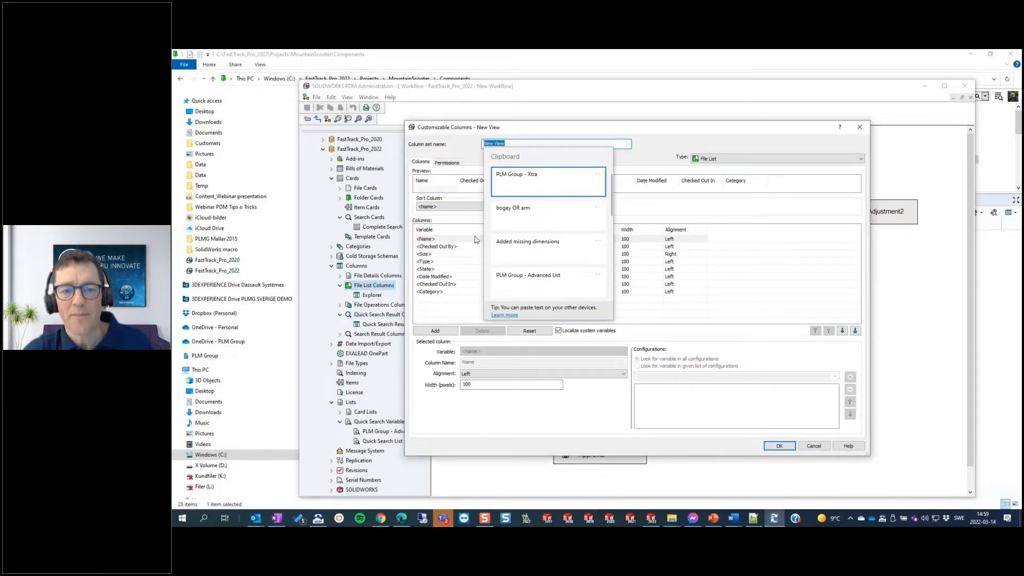
pyautogui.click(543, 181)
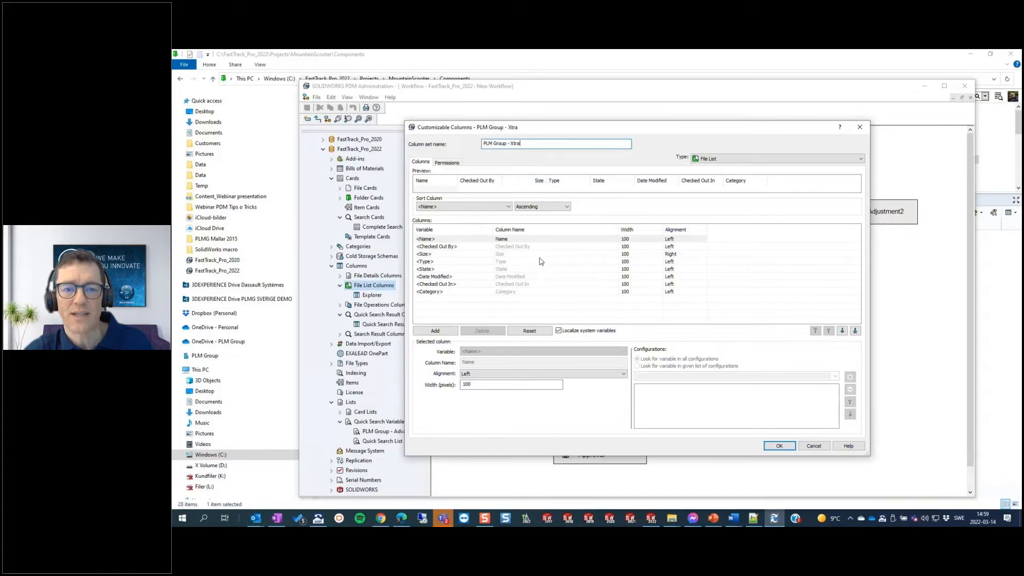
# Step: Add columns for the Description and Description2 variables to the PLM Group - Xtra column set
pyautogui.click(435, 331)
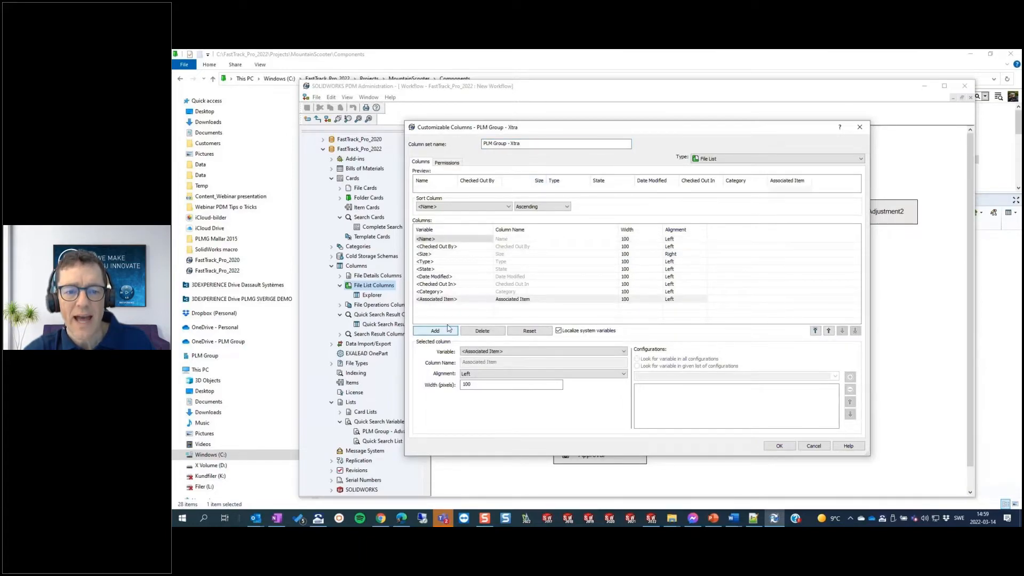
pyautogui.click(483, 351)
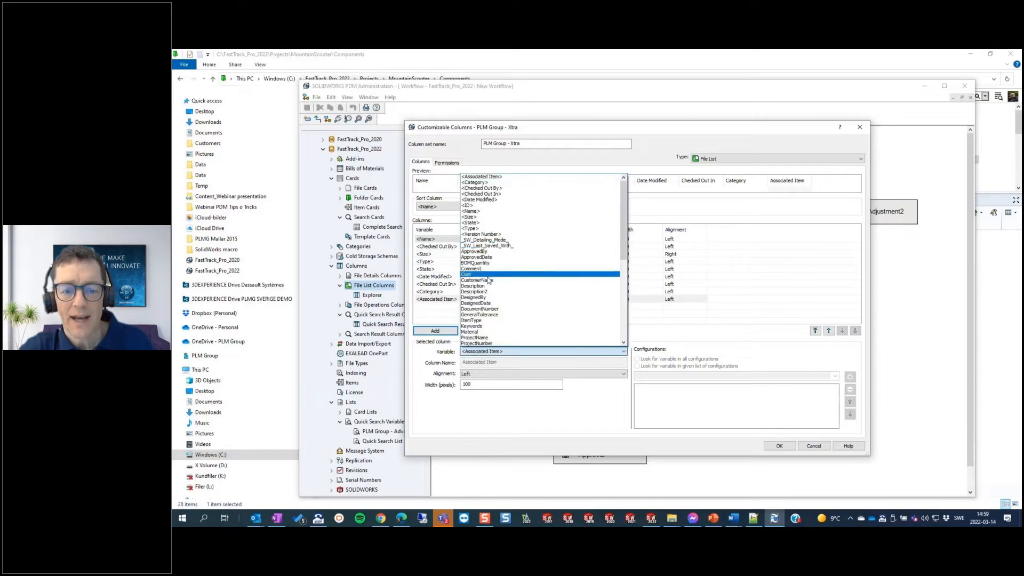
pyautogui.click(487, 289)
pyautogui.click(434, 331)
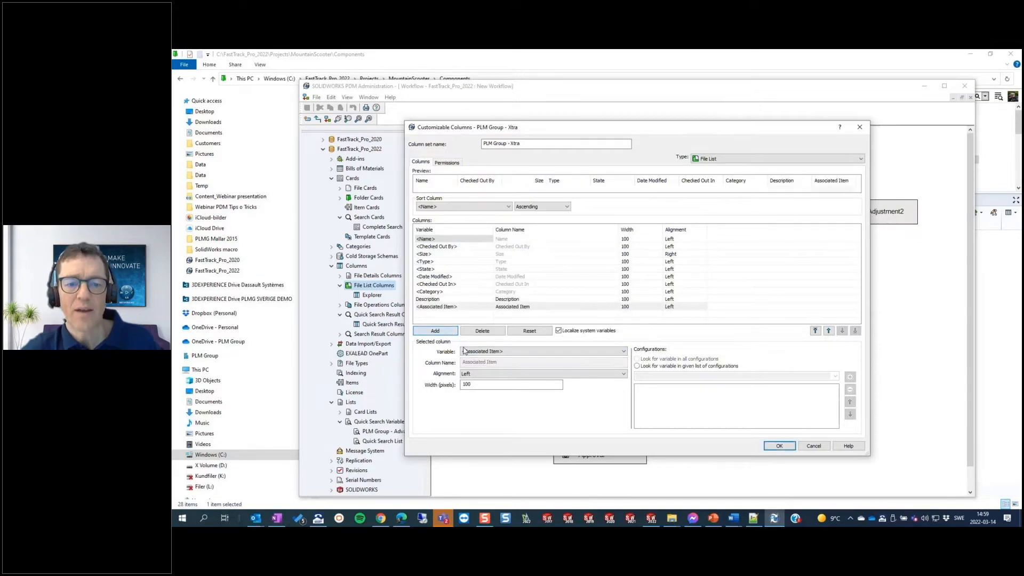
pyautogui.click(483, 351)
pyautogui.click(473, 292)
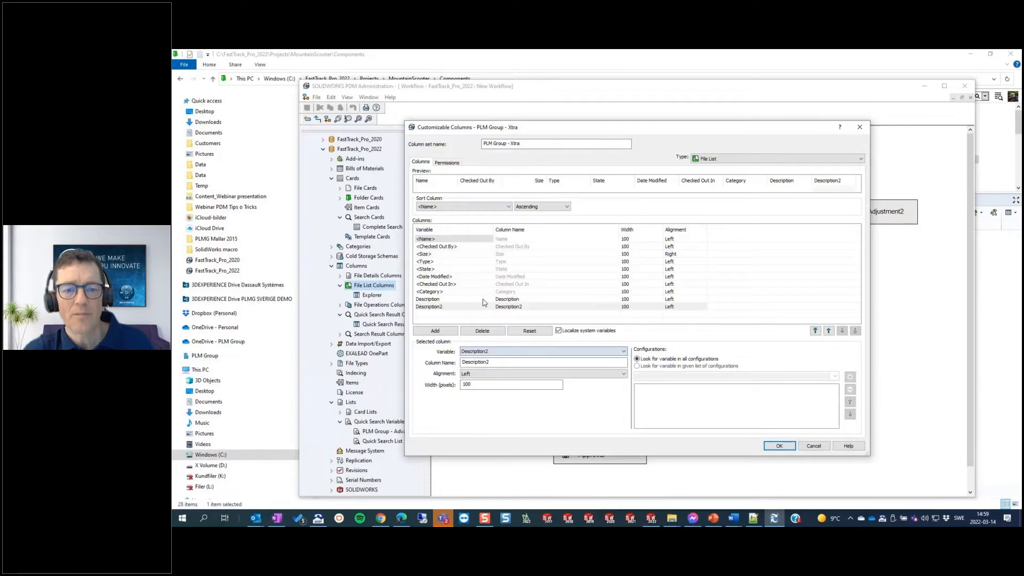
# Step: Add columns for the Revision and ApprovedBy variables to the PLM Group - Xtra column set
pyautogui.click(435, 331)
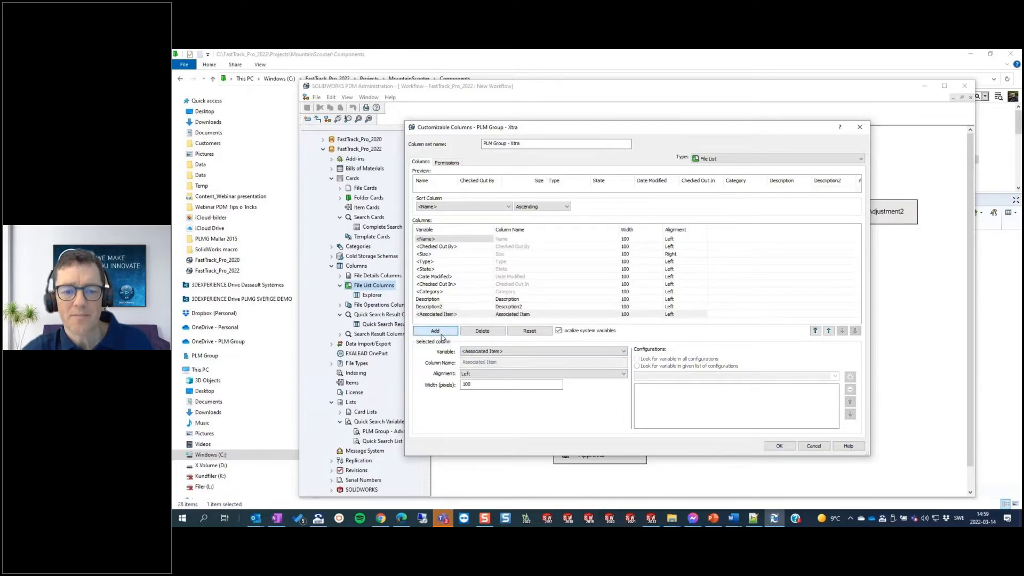
pyautogui.click(467, 352)
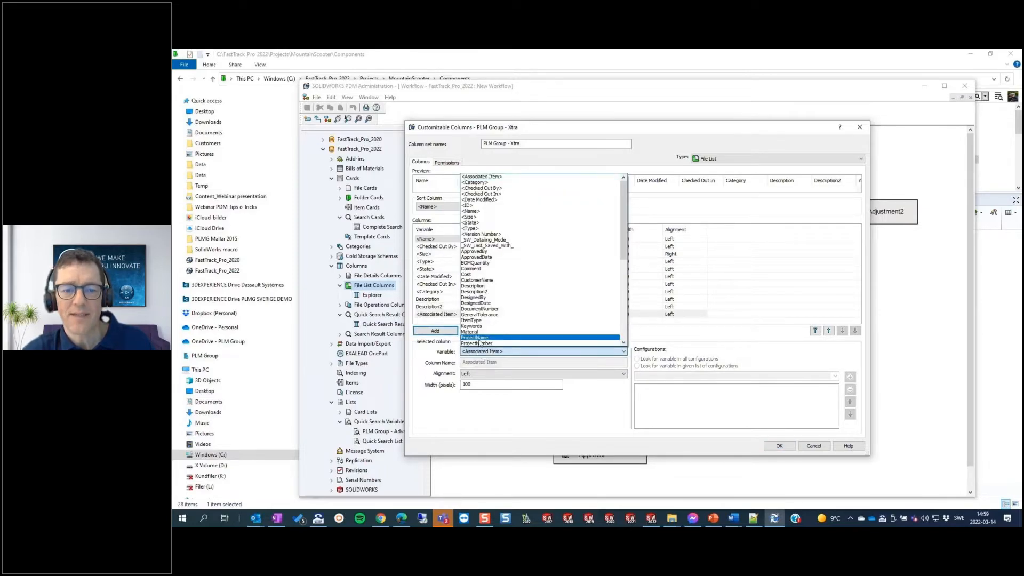
pyautogui.scroll(-3, 480, 320)
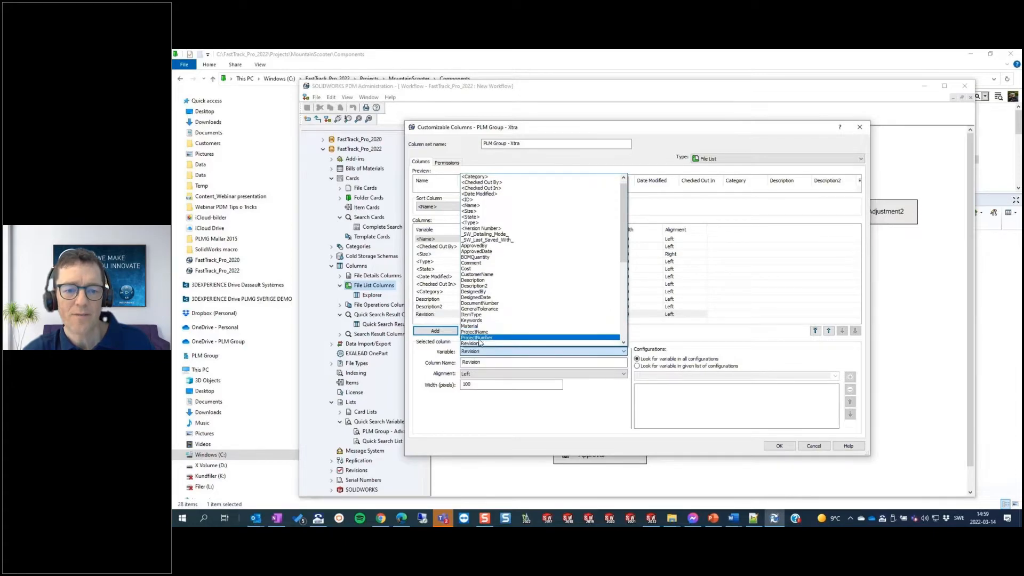
pyautogui.click(480, 344)
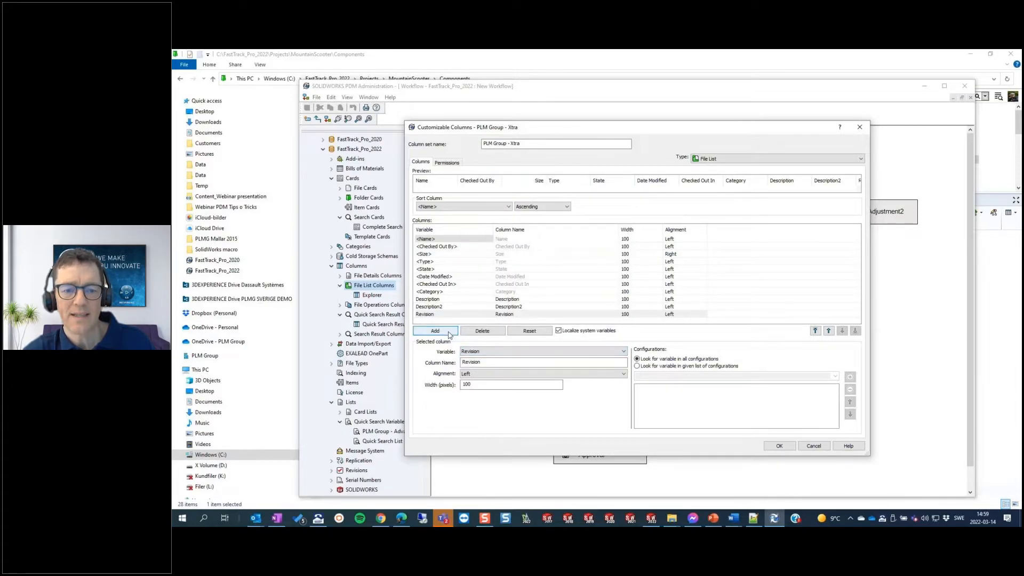
pyautogui.click(448, 334)
pyautogui.click(477, 352)
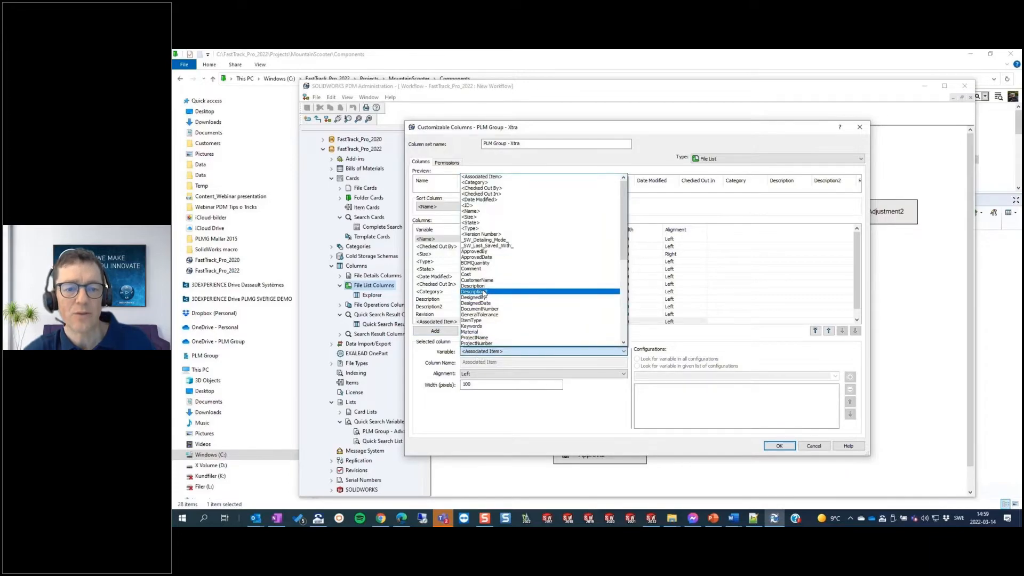
pyautogui.click(483, 251)
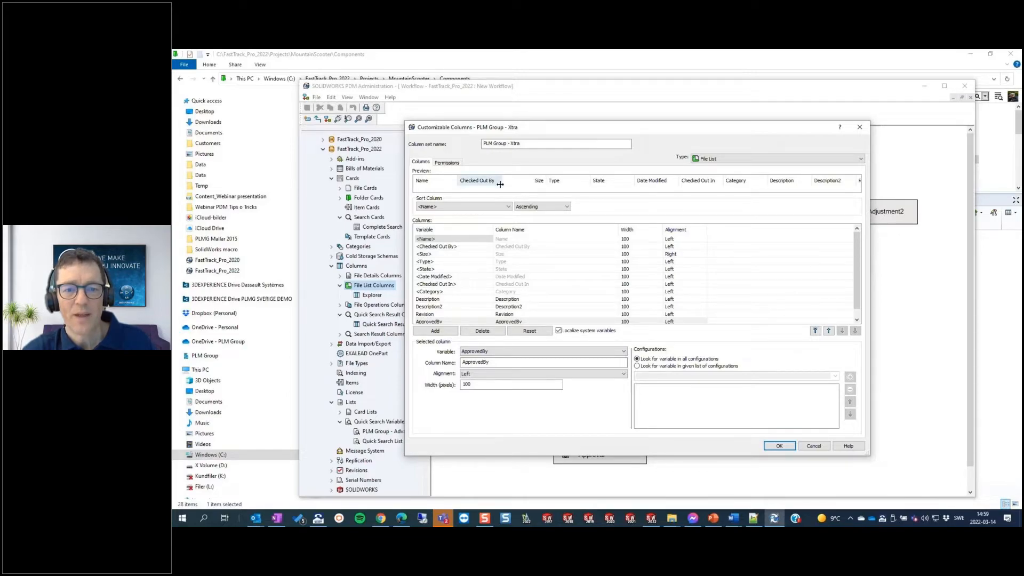
# Step: Widen the Checked Out By column to about 139 pixels and move the ApprovedBy column to the first position
pyautogui.moveTo(502, 183); pyautogui.dragTo(519, 183)
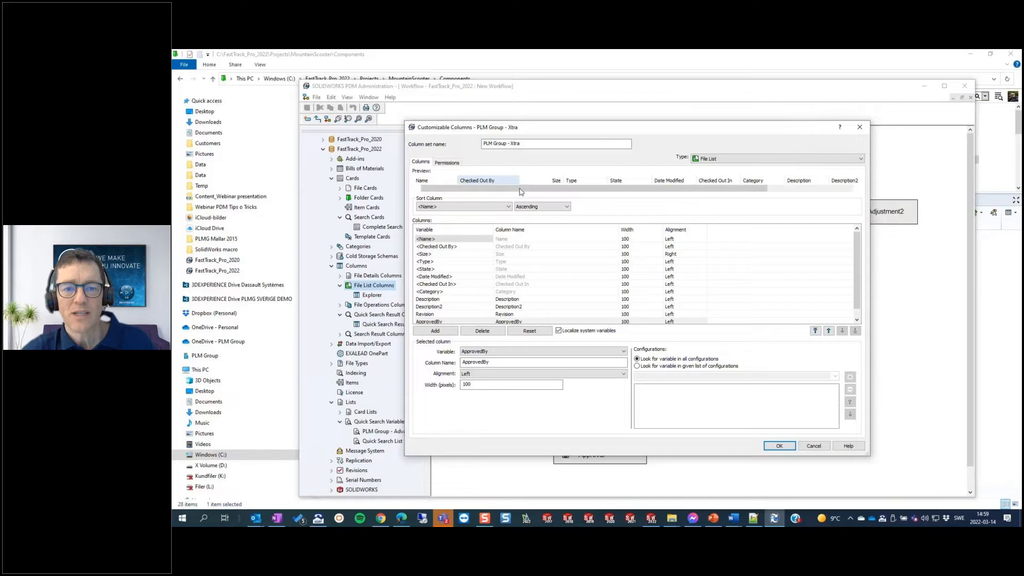
pyautogui.click(459, 322)
pyautogui.click(815, 331)
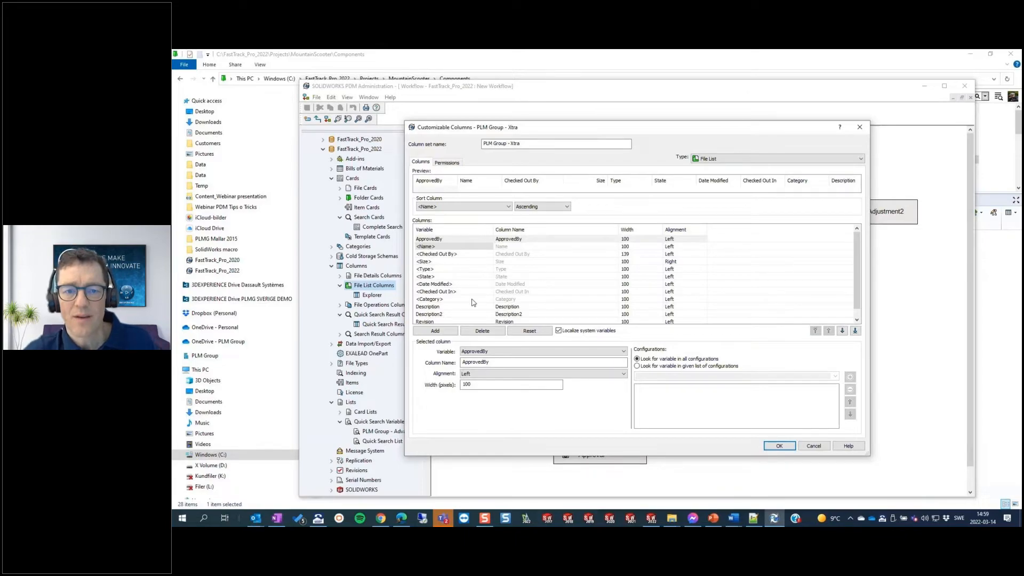
# Step: Reorder the PLM Group - Xtra columns so Name, Description, Description2, Revision and ApprovedBy come first, in that order
pyautogui.click(426, 322)
pyautogui.click(814, 330)
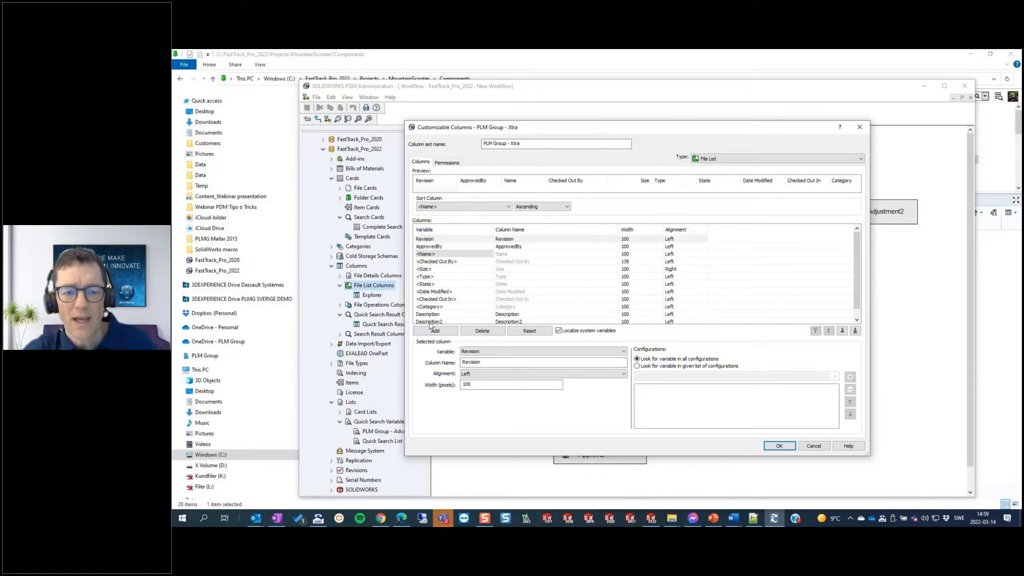
pyautogui.click(430, 321)
pyautogui.click(814, 330)
pyautogui.click(438, 321)
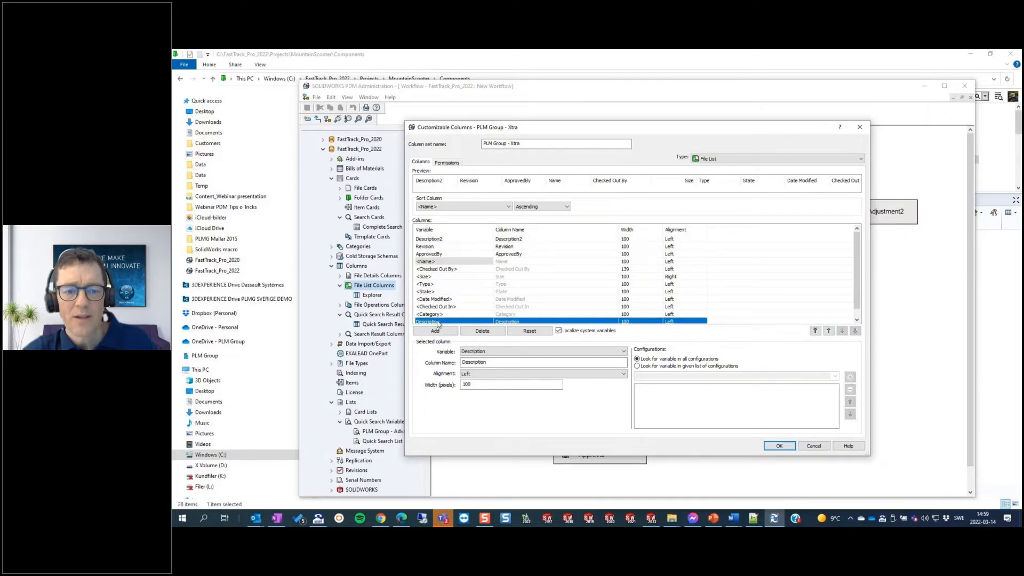
pyautogui.click(815, 331)
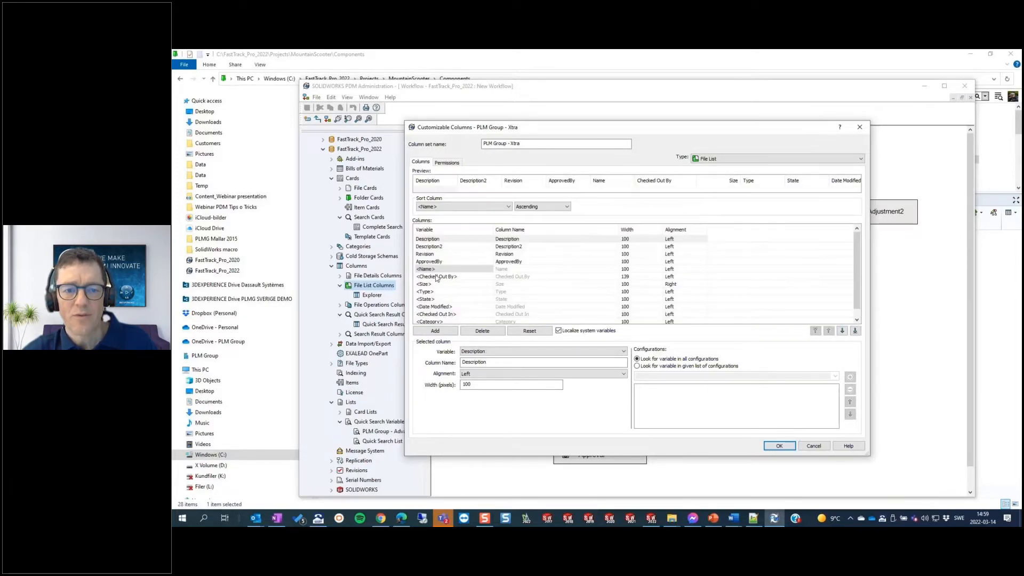
pyautogui.click(431, 269)
pyautogui.click(815, 331)
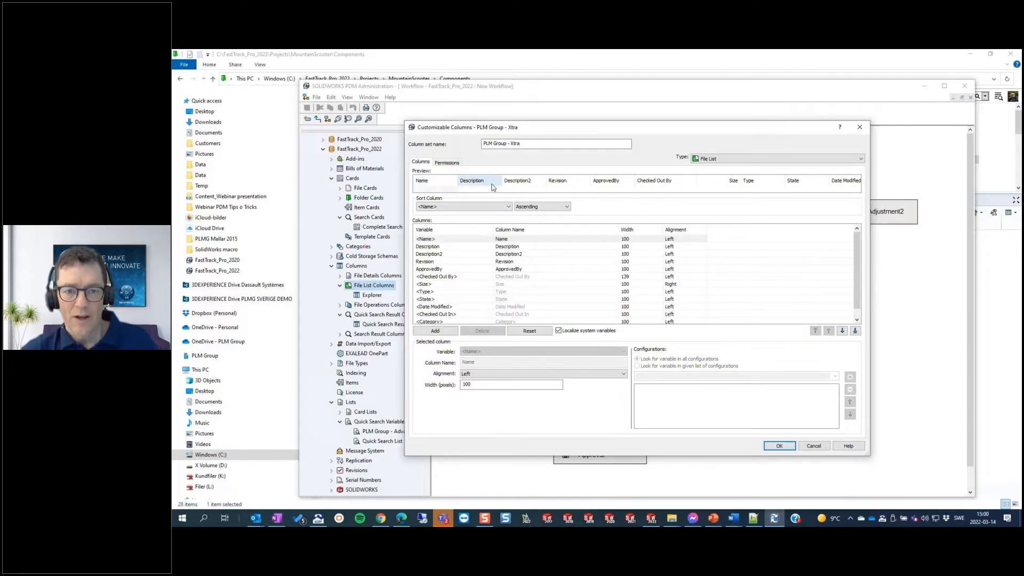
# Step: Resize Description to about 153, Description2 to about 83 and Revision to about 47 pixels, and rename the Revision column to Rev
pyautogui.moveTo(502, 181); pyautogui.dragTo(582, 182)
pyautogui.click(570, 181)
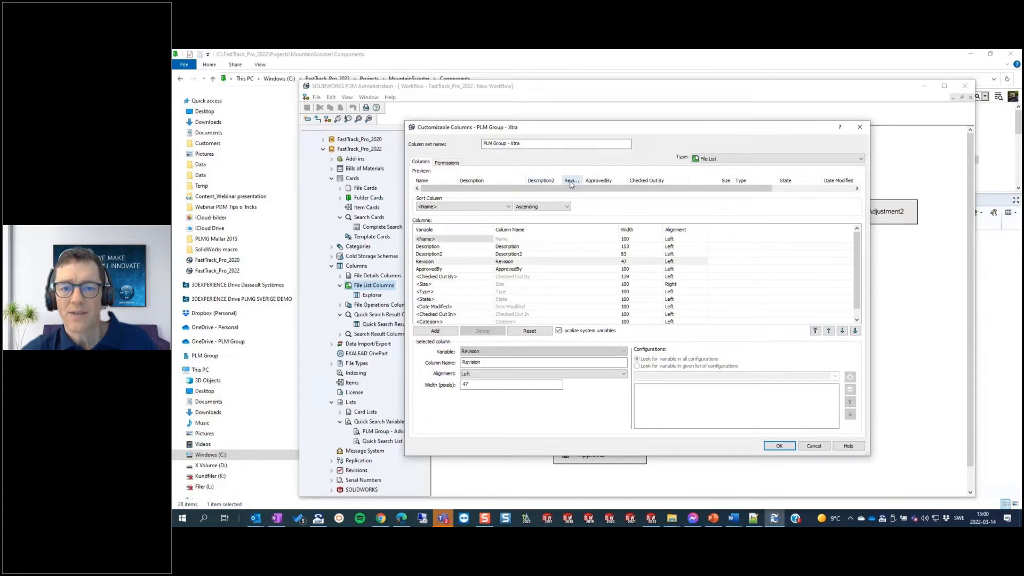
pyautogui.moveTo(477, 363); pyautogui.dragTo(470, 363)
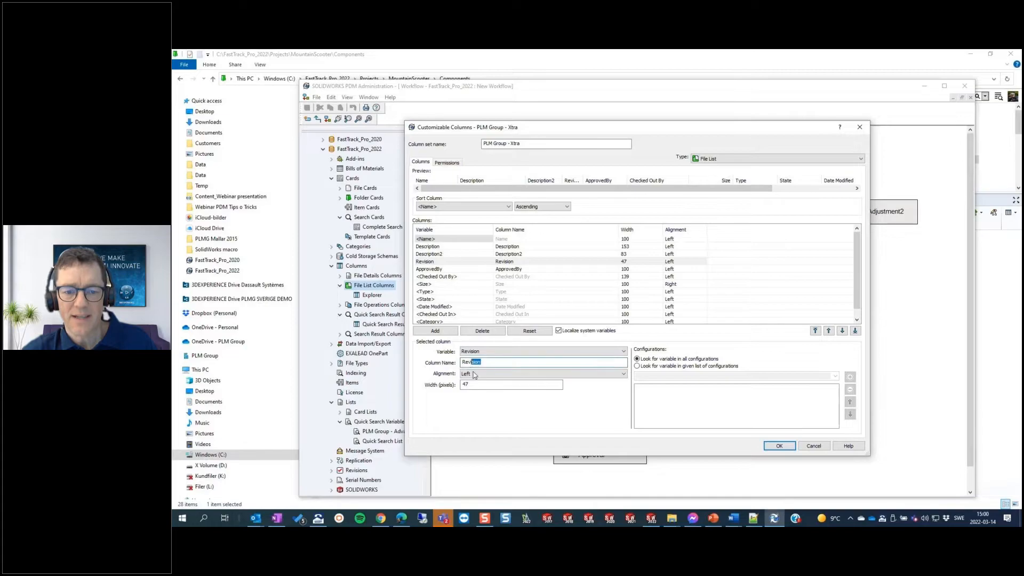
pyautogui.press('BackSpace')
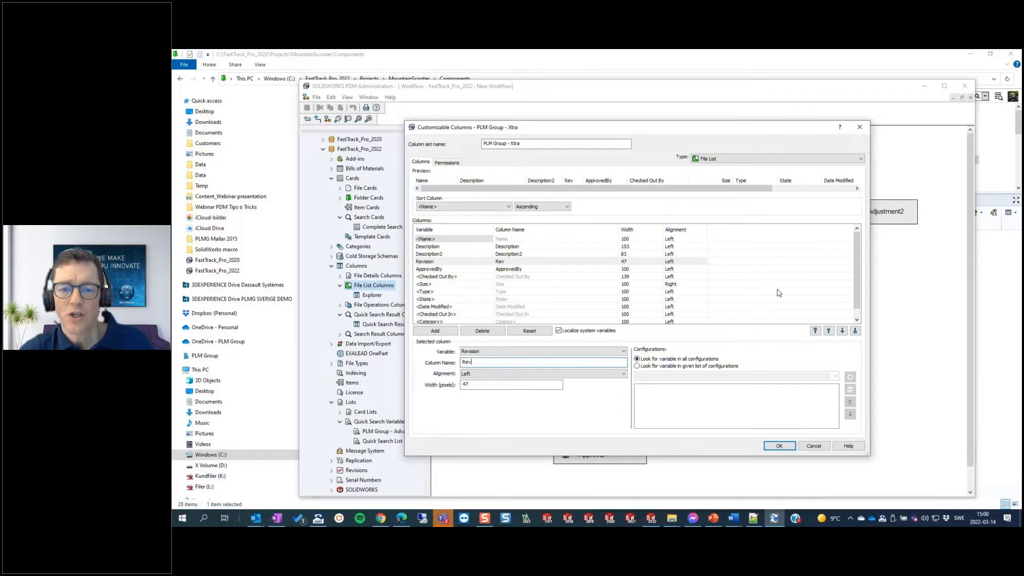
# Step: Grant the Engineers group View permission on the column set, mark it as Preferred for them, and save the set
pyautogui.click(447, 162)
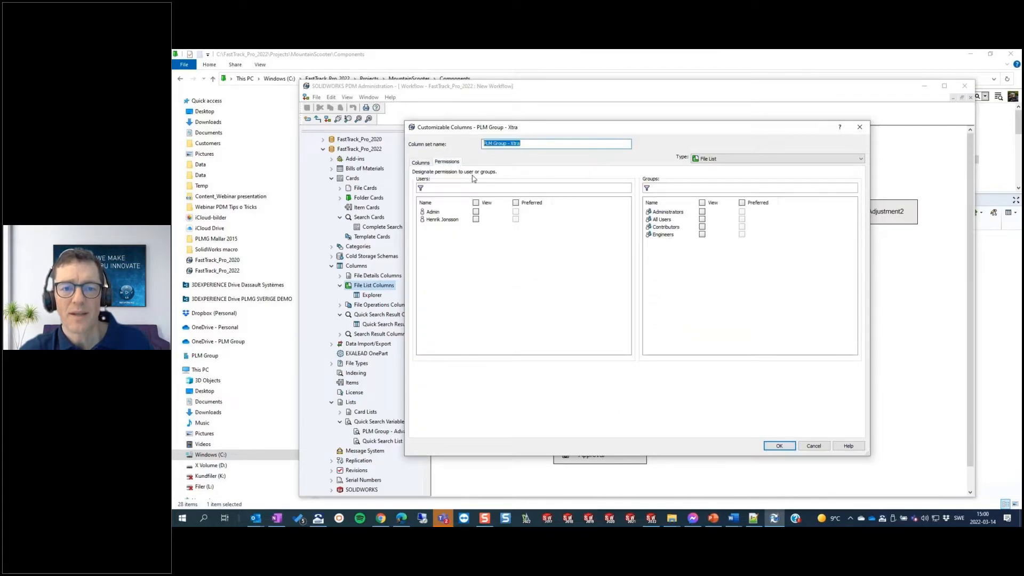
pyautogui.click(703, 235)
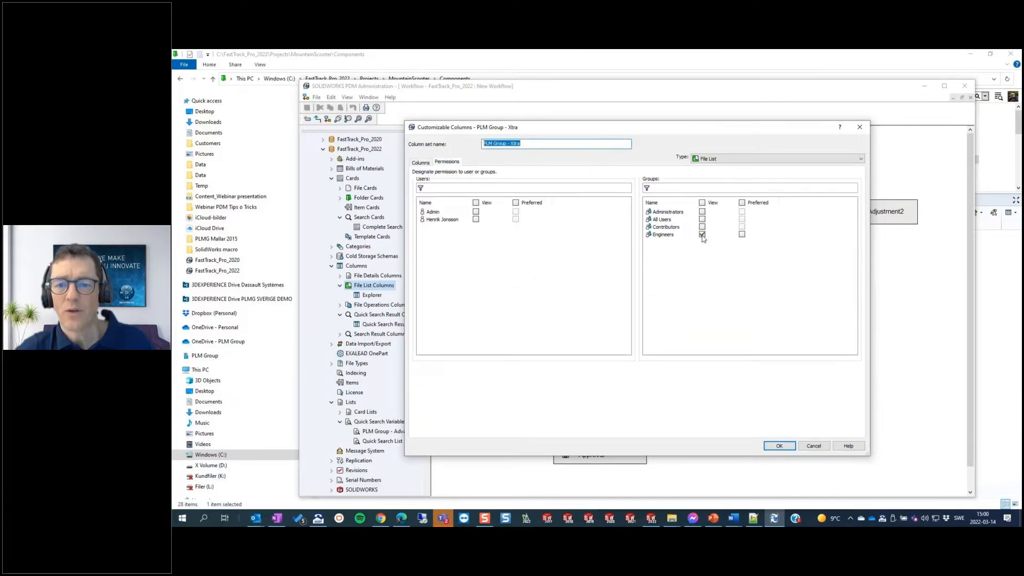
pyautogui.click(742, 235)
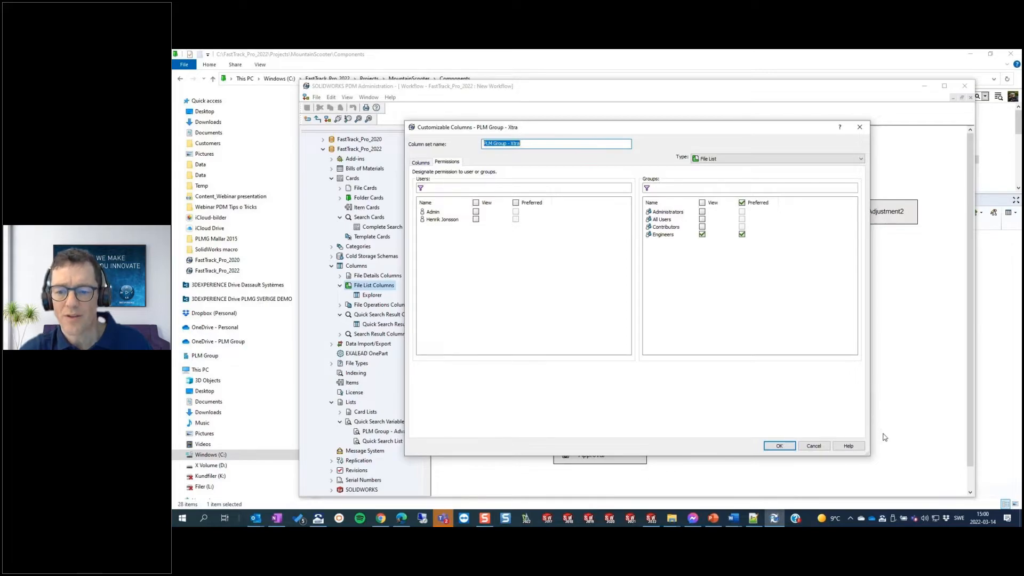
pyautogui.click(779, 446)
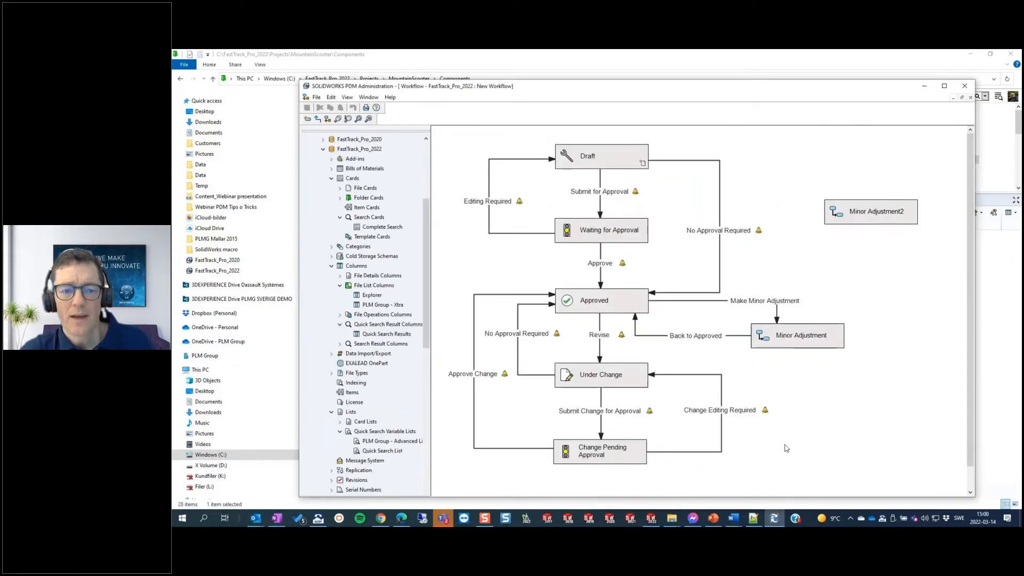
# Step: Switch to the vault's Components folder, clear the search and apply the PLM Group - Xtra column set to the file list
pyautogui.click(551, 64)
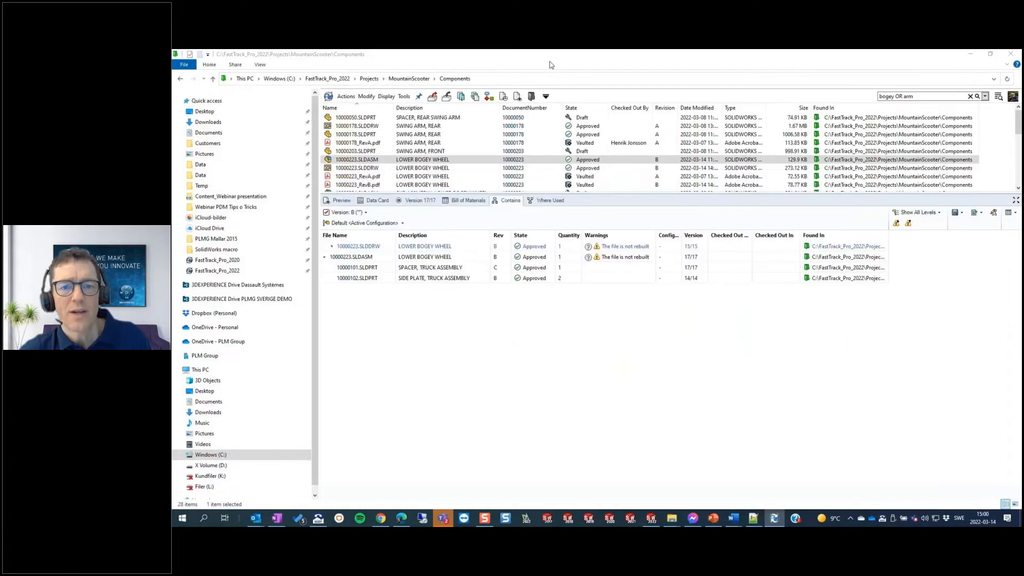
pyautogui.click(969, 97)
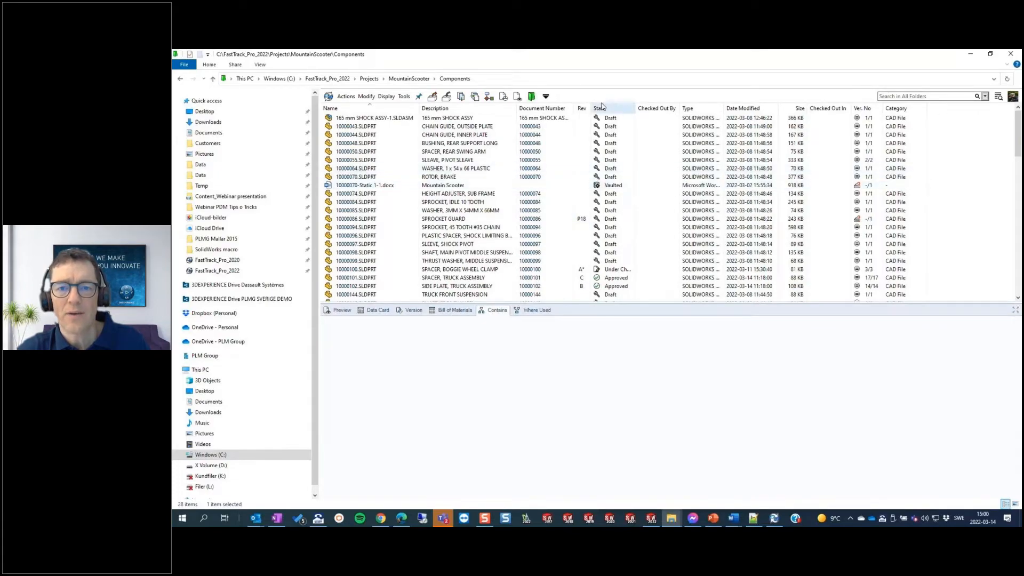
pyautogui.rightClick(618, 111)
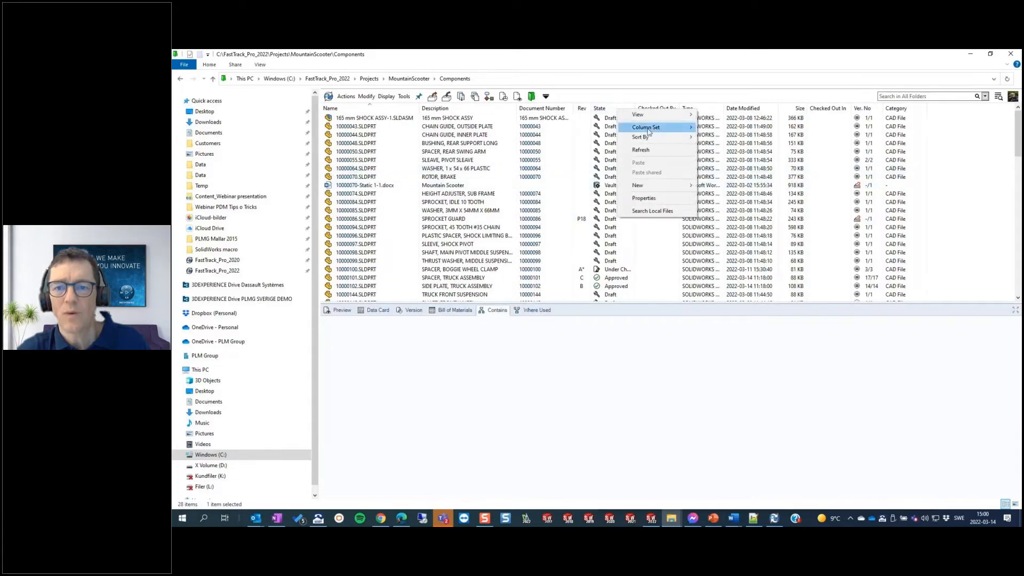
pyautogui.moveTo(650, 131)
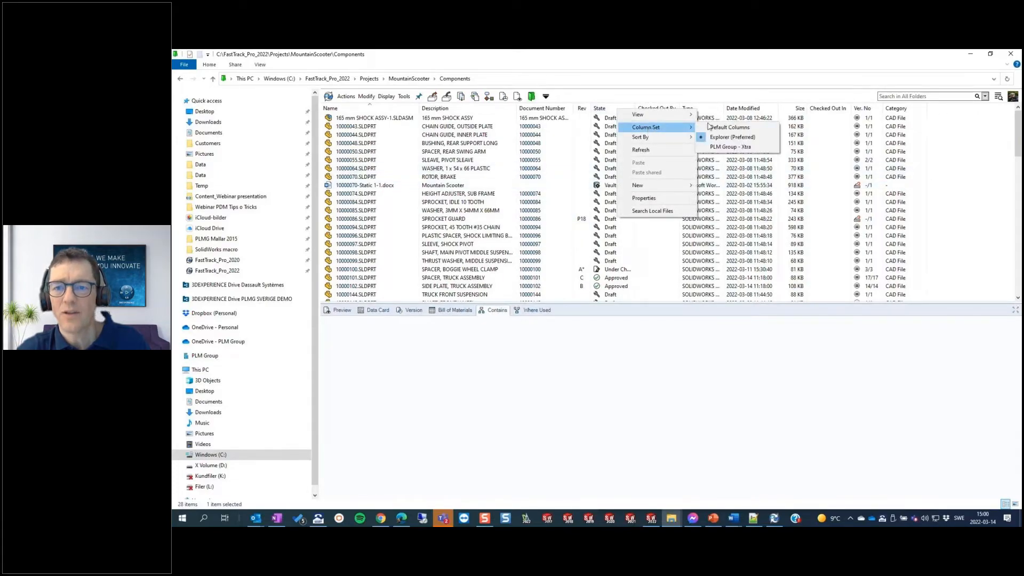
pyautogui.click(731, 148)
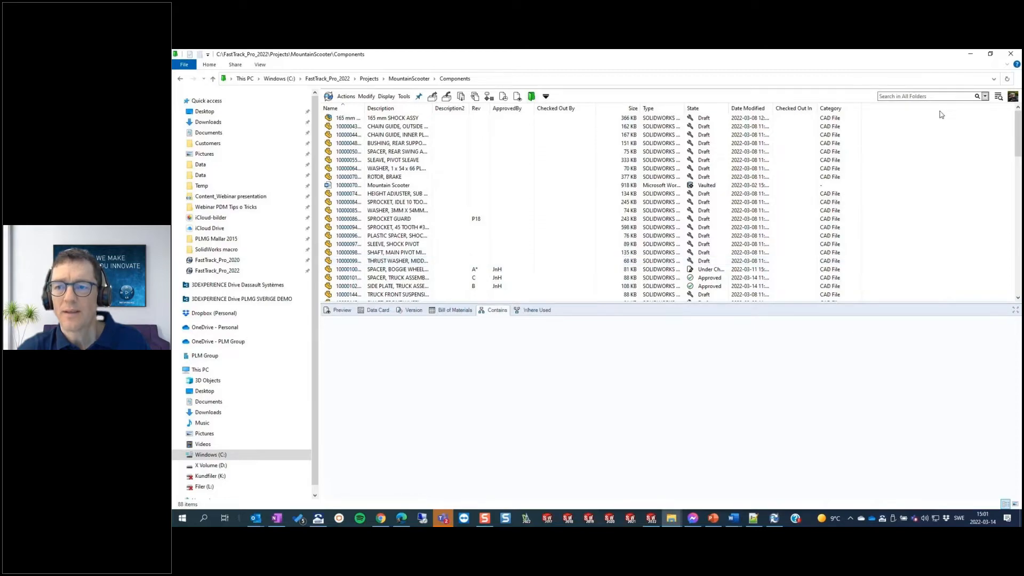
# Step: Switch to SOLIDWORKS PDM Administration and add a column for the ApprovedBy variable to the Quick Search Results column set
pyautogui.click(773, 517)
pyautogui.click(399, 337)
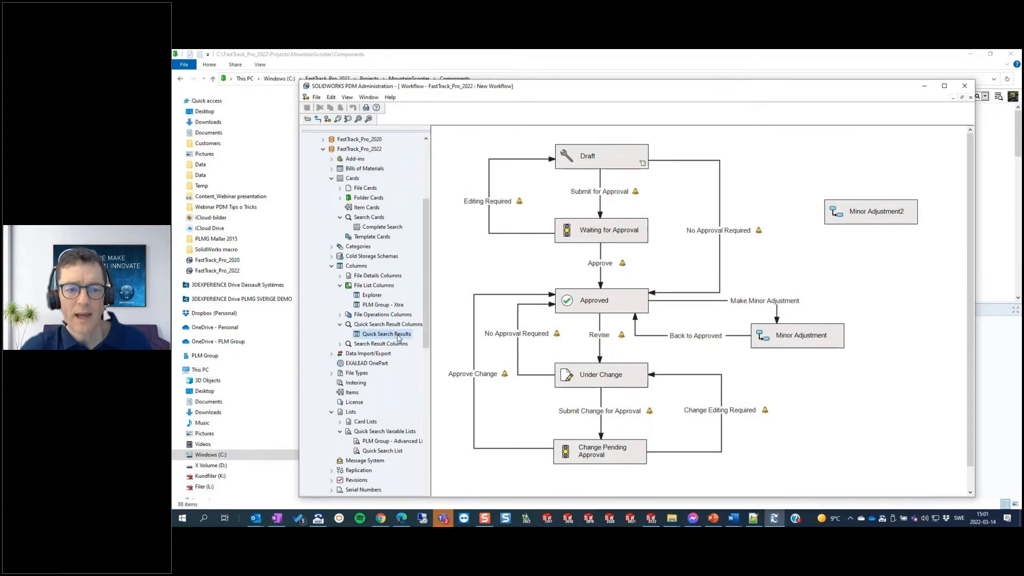
pyautogui.doubleClick(399, 337)
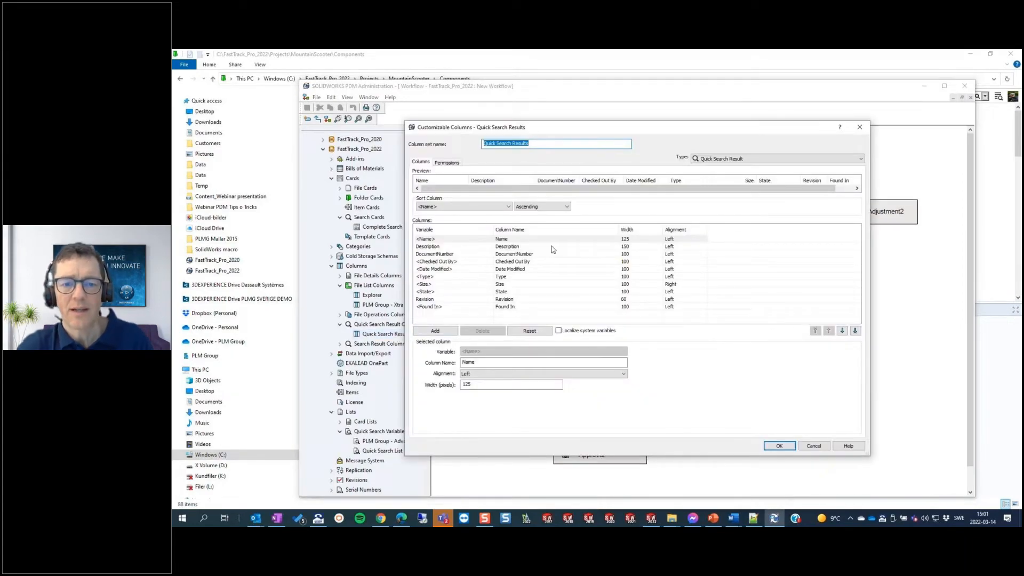
pyautogui.click(432, 332)
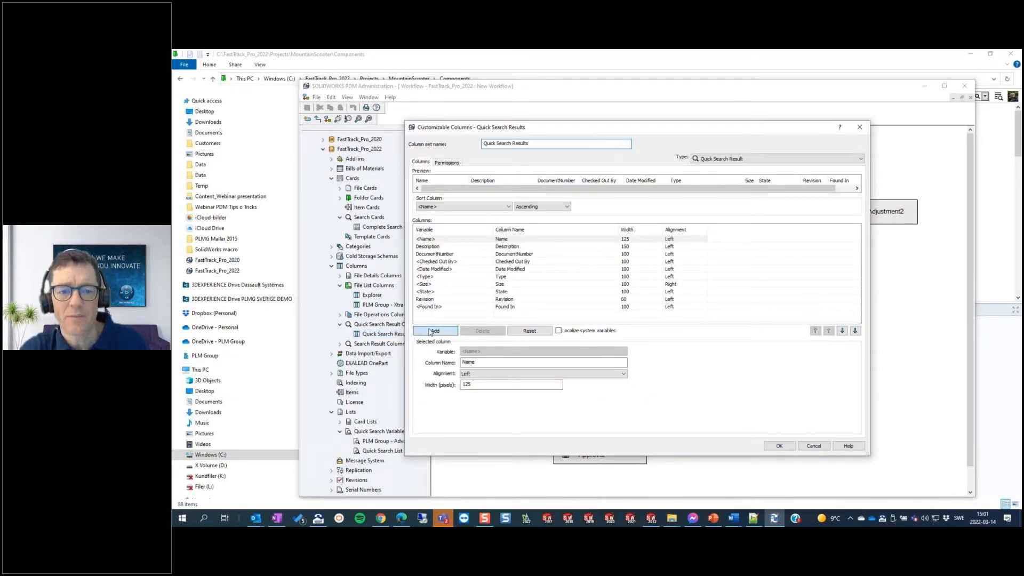
pyautogui.click(485, 352)
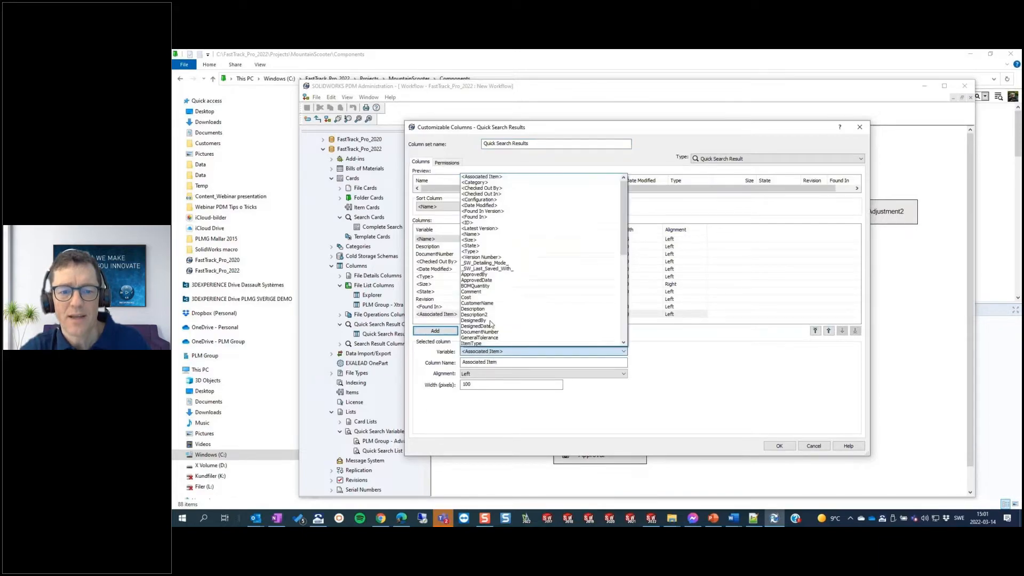
pyautogui.click(476, 275)
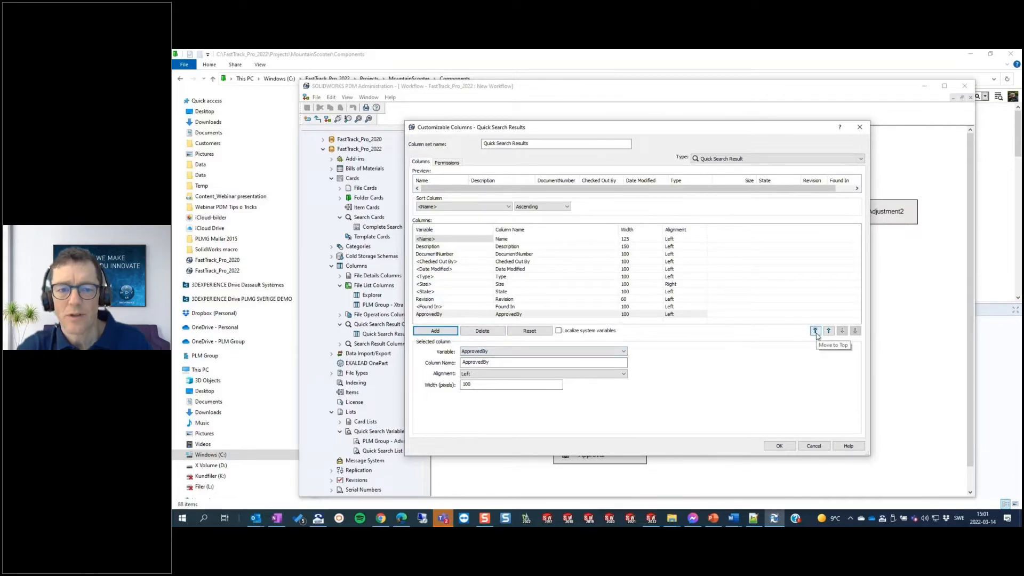
# Step: Move the ApprovedBy column to the position directly after DocumentNumber
pyautogui.click(815, 331)
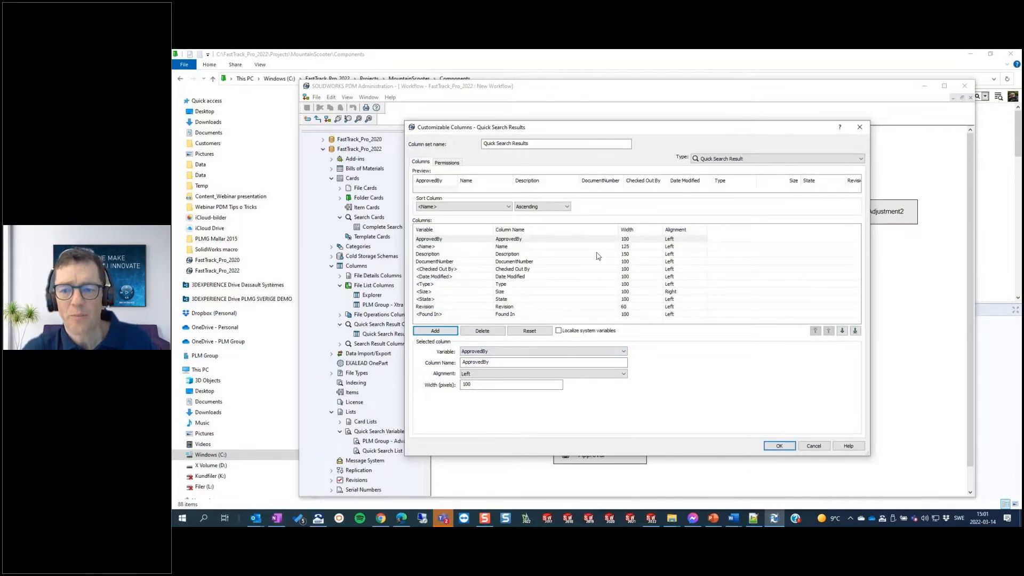
pyautogui.click(470, 242)
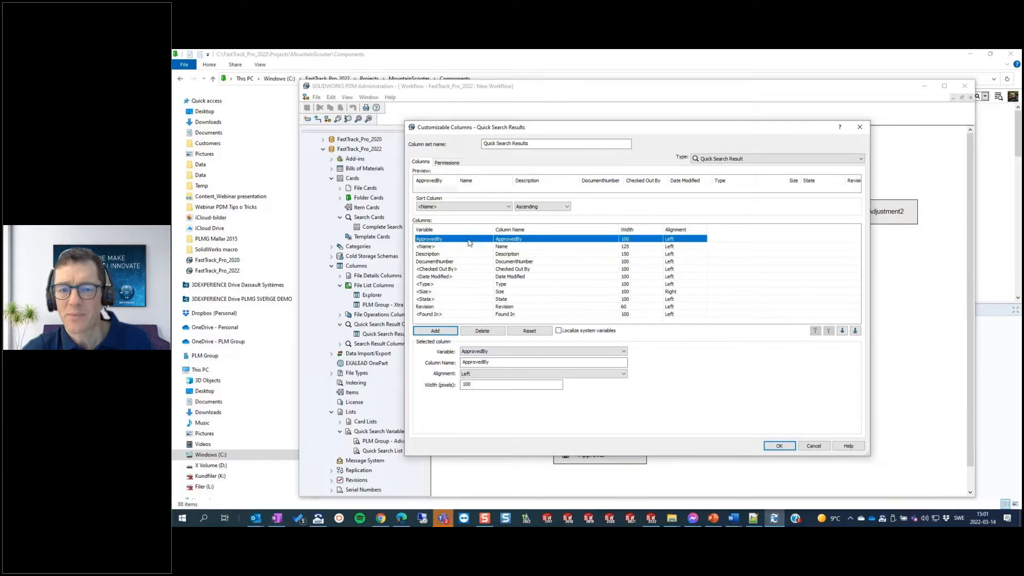
pyautogui.click(843, 331)
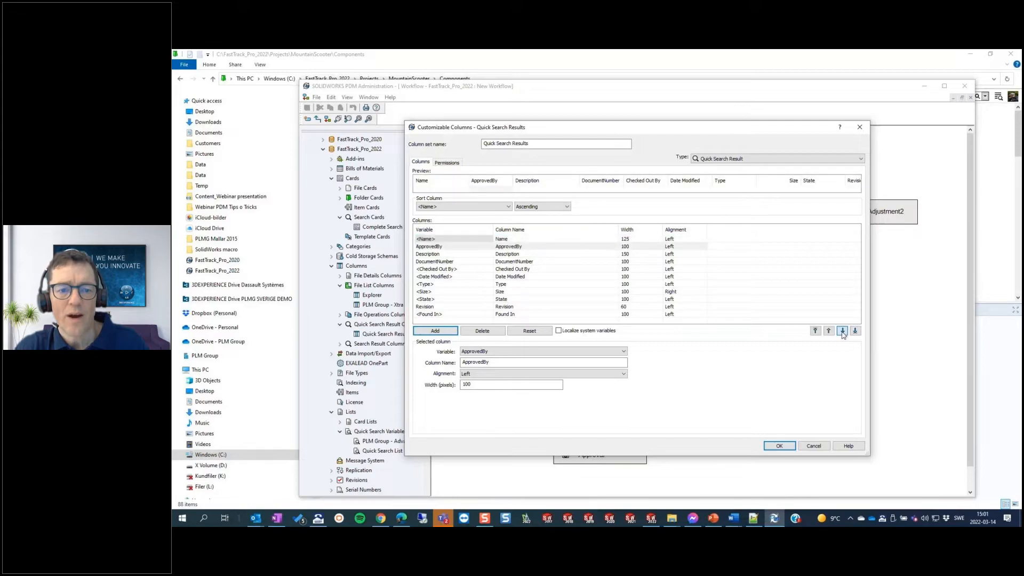
pyautogui.click(842, 331)
pyautogui.click(842, 331)
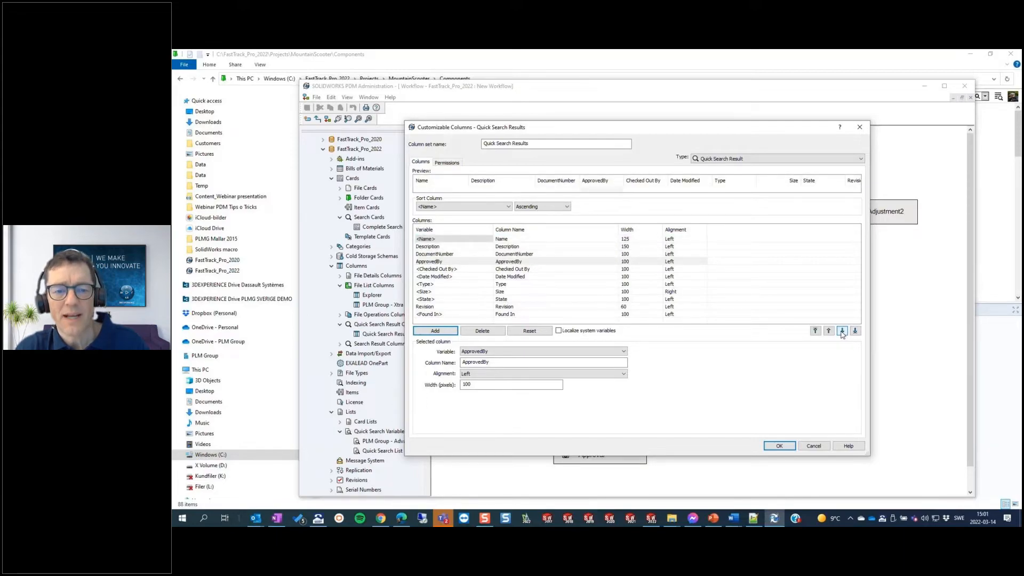
# Step: Rename the DocumentNumber column to Doc#, narrow the ApprovedBy column to about 81 pixels, and save the column set
pyautogui.click(502, 254)
pyautogui.moveTo(501, 362); pyautogui.dragTo(472, 364)
pyautogui.write('"')
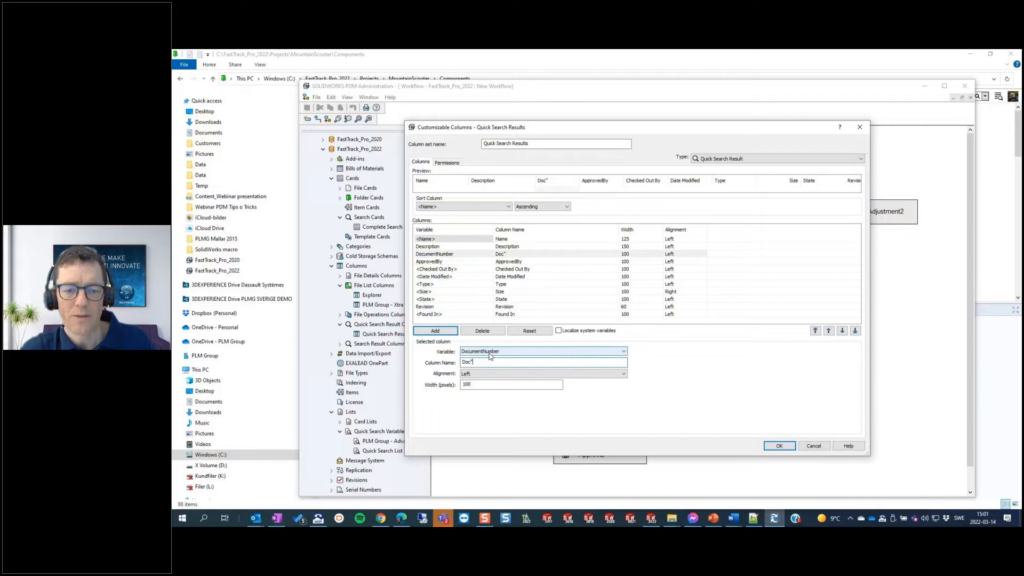
pyautogui.press('BackSpace')
pyautogui.write('#')
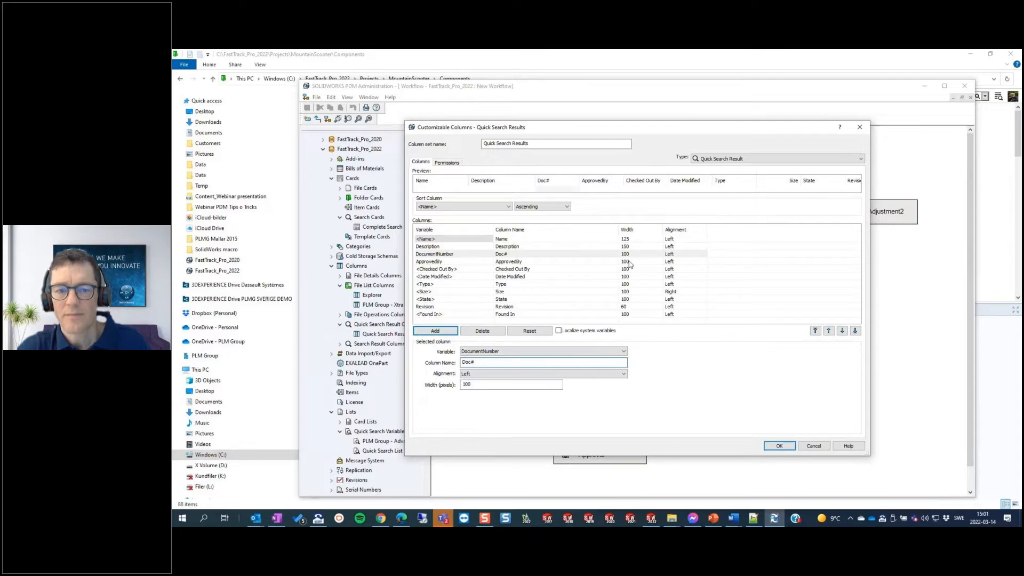
pyautogui.moveTo(624, 180); pyautogui.dragTo(615, 179)
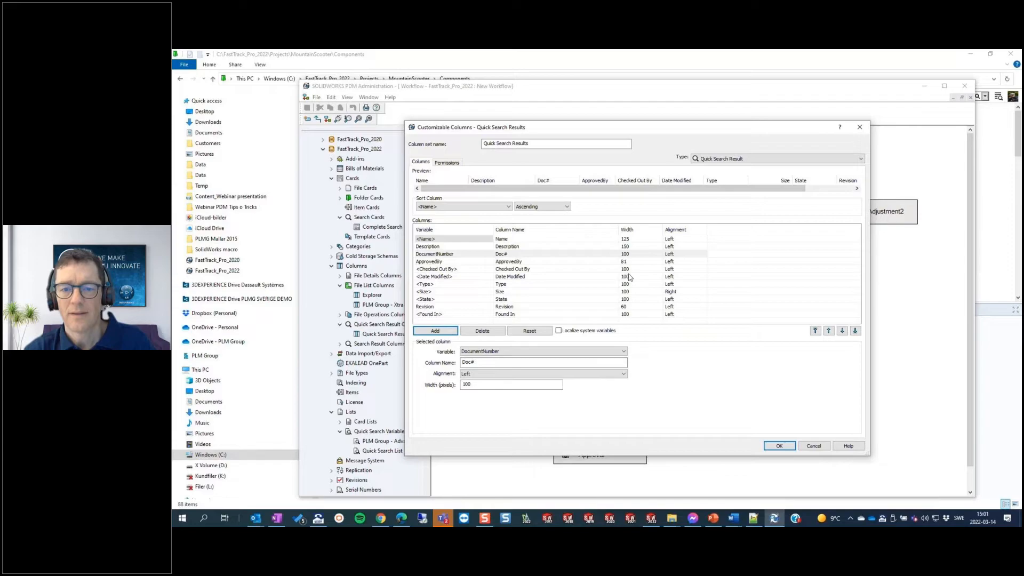
pyautogui.click(778, 446)
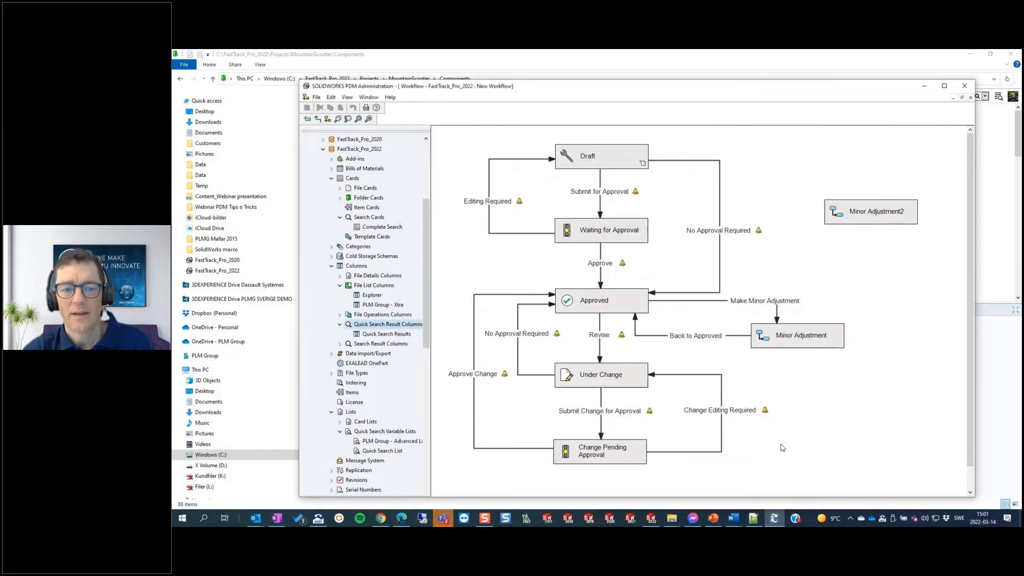
# Step: Switch to the vault window, rerun the recent search "bogey OR arm" and move the ApprovedBy result column next to the State column
pyautogui.click(555, 55)
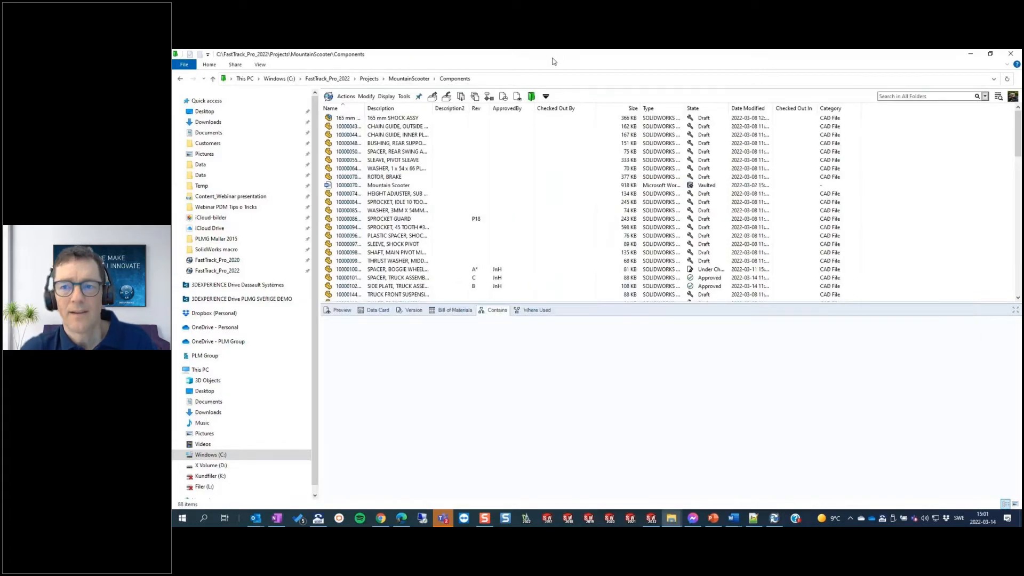
pyautogui.click(899, 96)
pyautogui.click(898, 108)
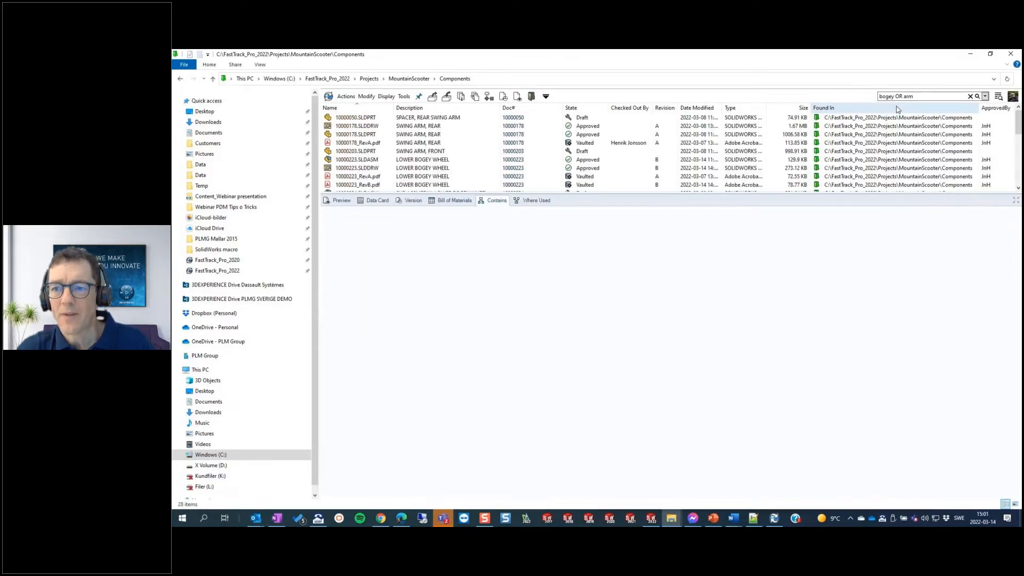
pyautogui.moveTo(995, 108); pyautogui.dragTo(572, 114)
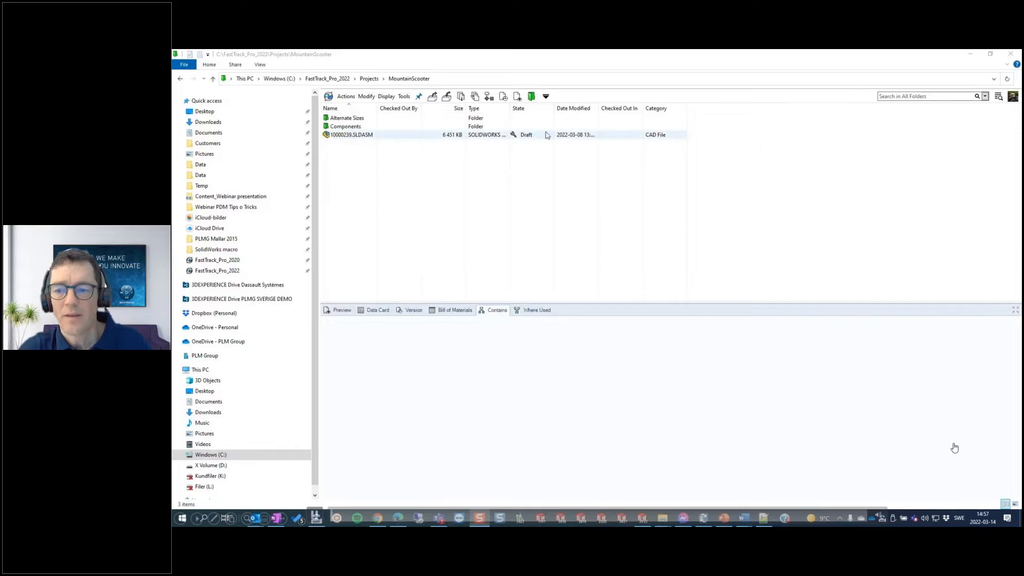
# Step: Apply the Explorer (Preferred) column set to the MountainScooter folder's file list
pyautogui.rightClick(593, 112)
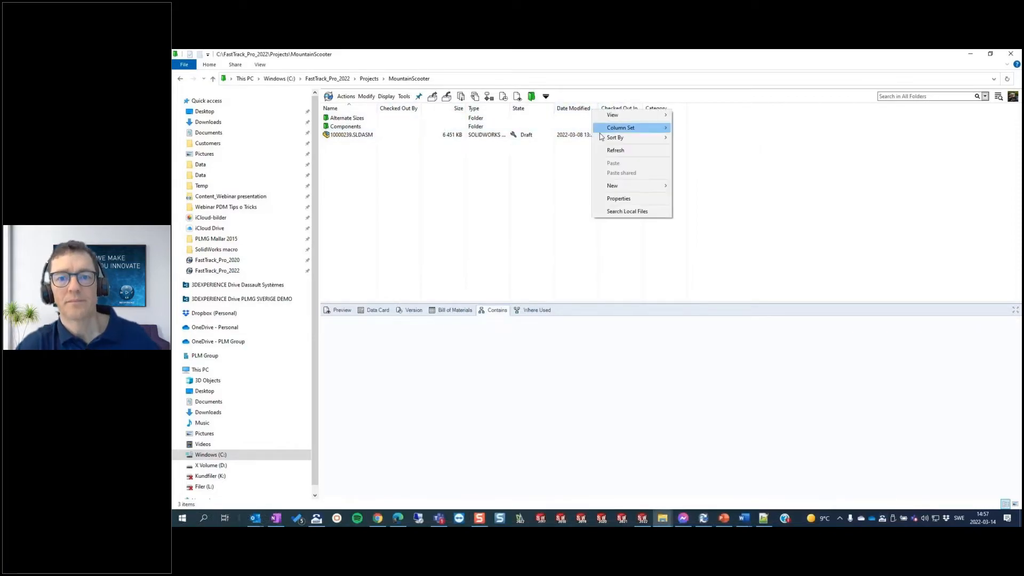
pyautogui.moveTo(640, 128)
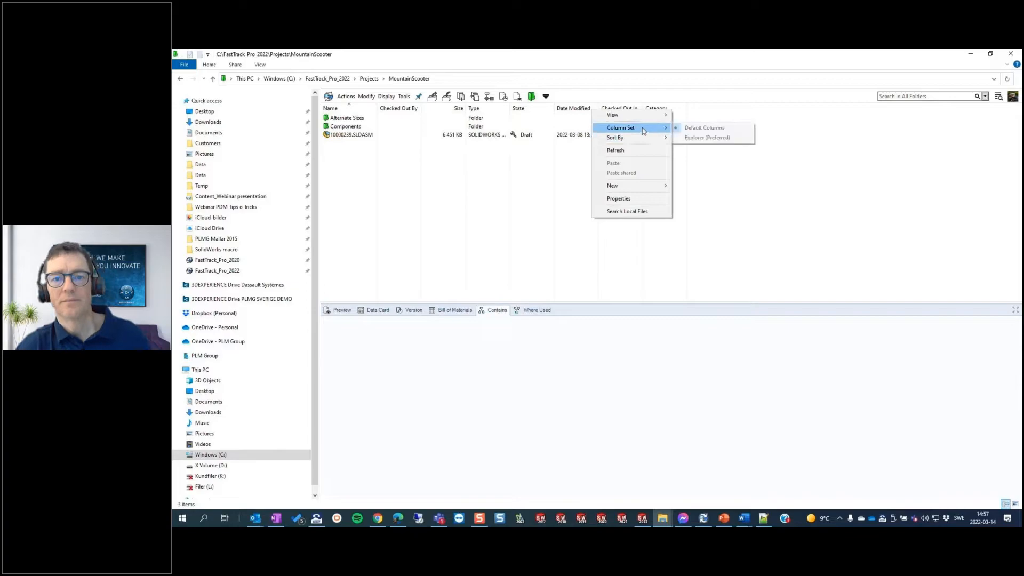
pyautogui.click(705, 138)
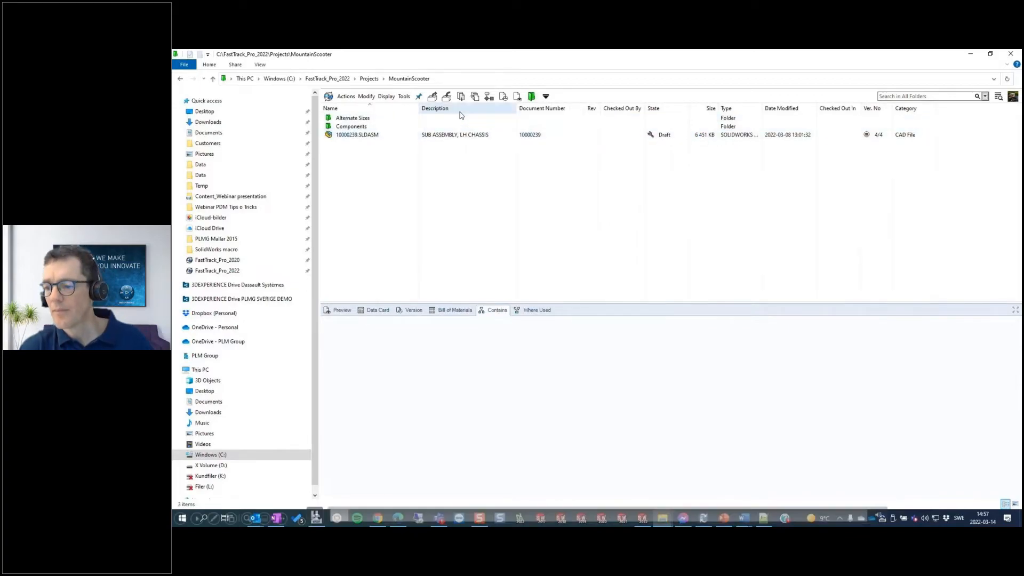
pyautogui.hotkey('alt', 'Tab')
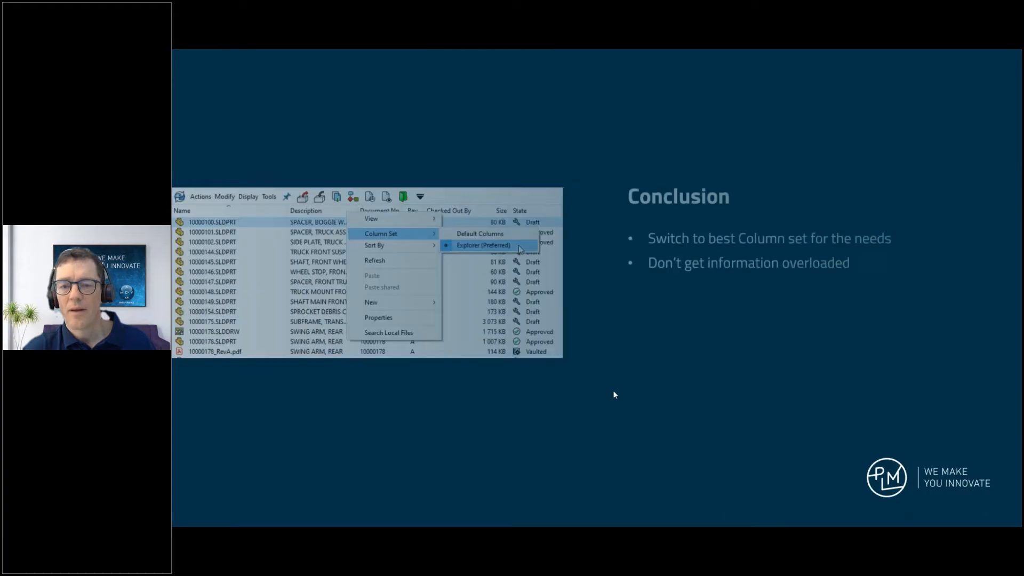
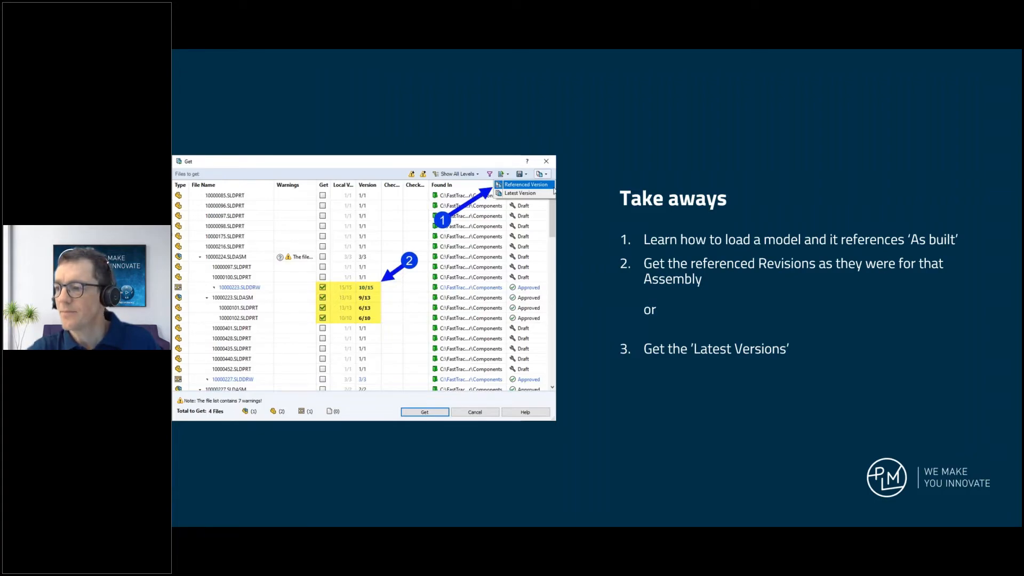
pyautogui.press('Right')
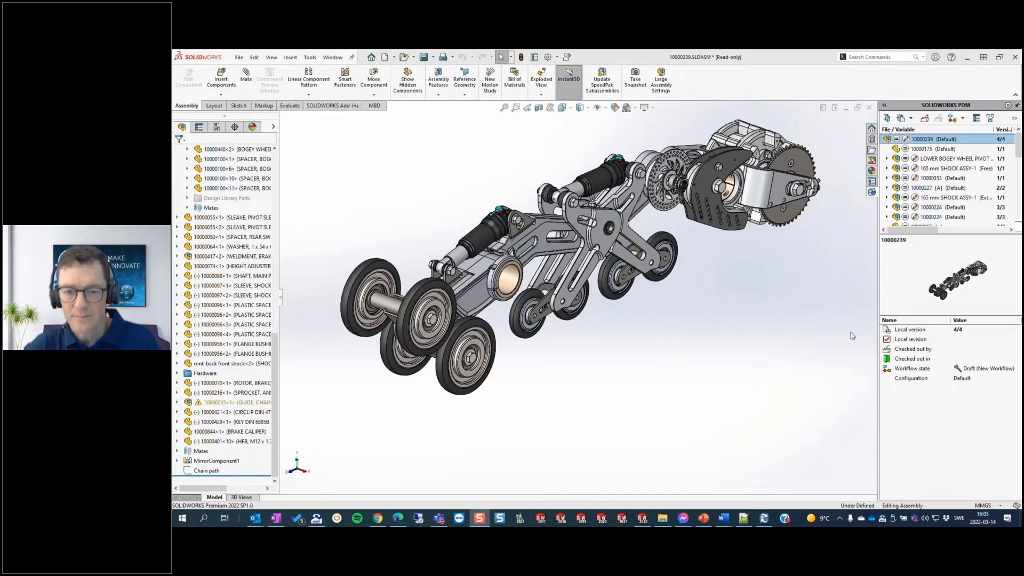
# Step: Review the Latest Version file list in the Get dialog for assembly 10000239, and close it without getting any files
pyautogui.click(923, 142)
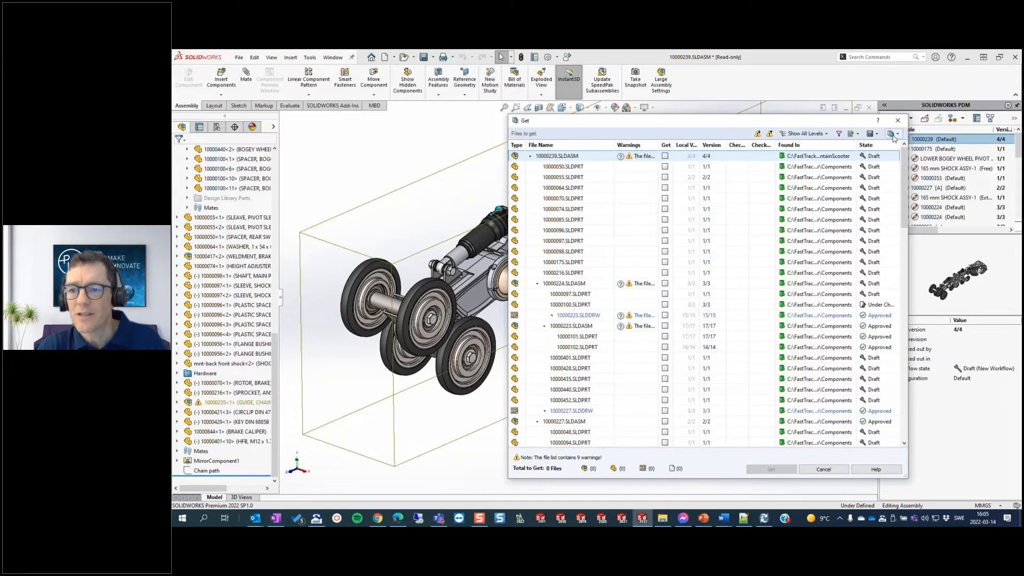
pyautogui.click(893, 134)
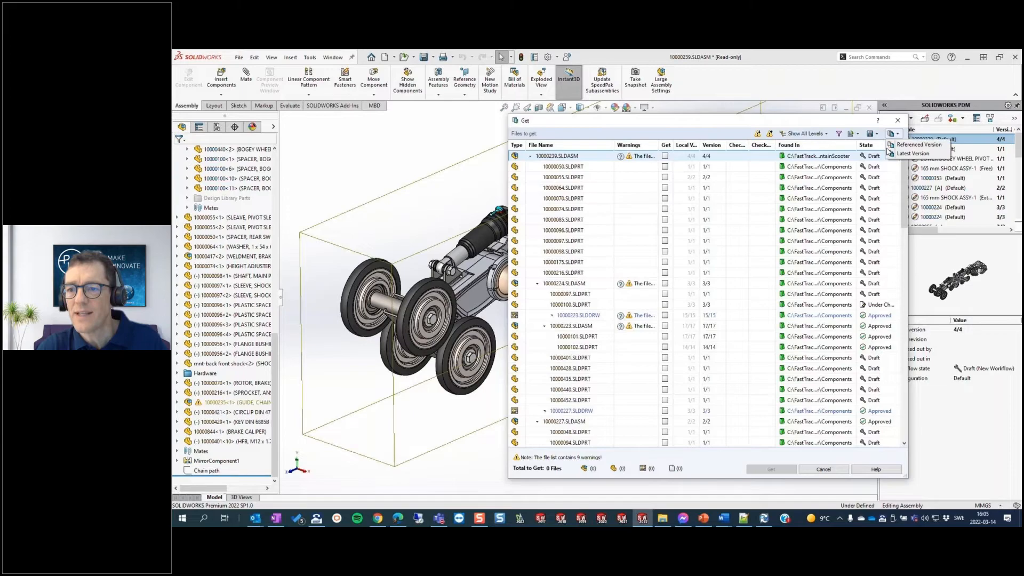
pyautogui.click(913, 154)
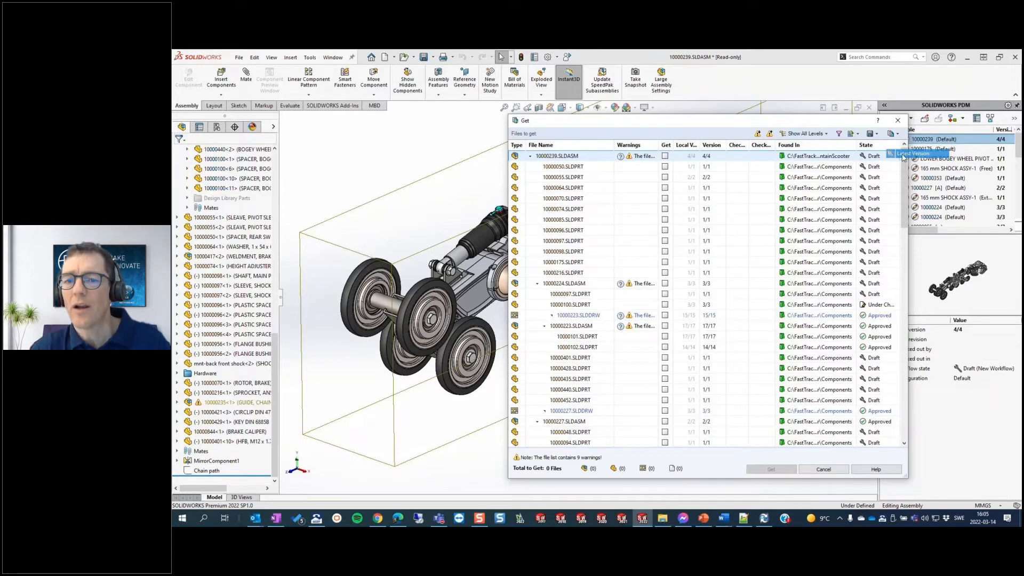
pyautogui.moveTo(903, 157); pyautogui.dragTo(902, 192)
pyautogui.click(714, 294)
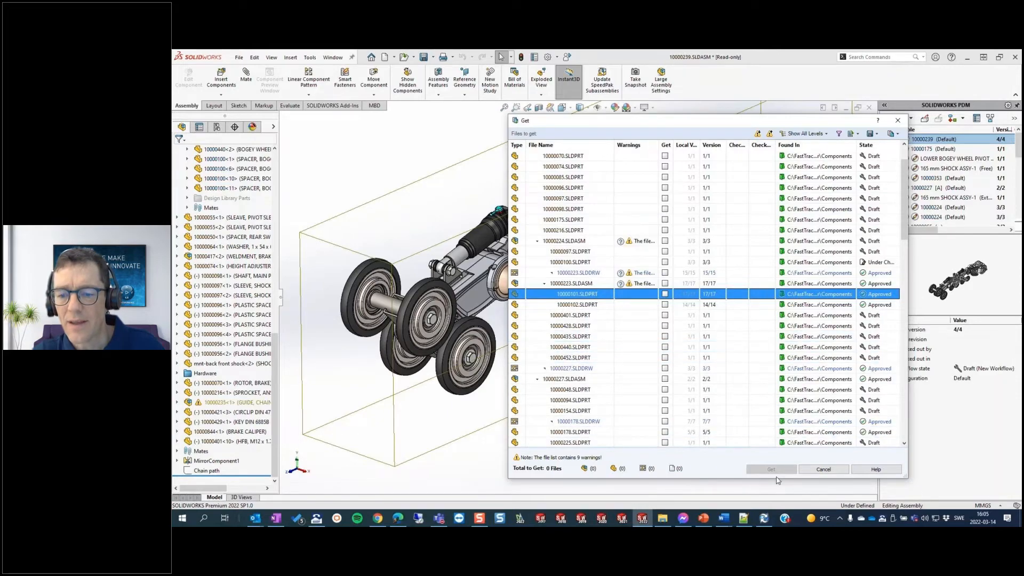
pyautogui.click(824, 469)
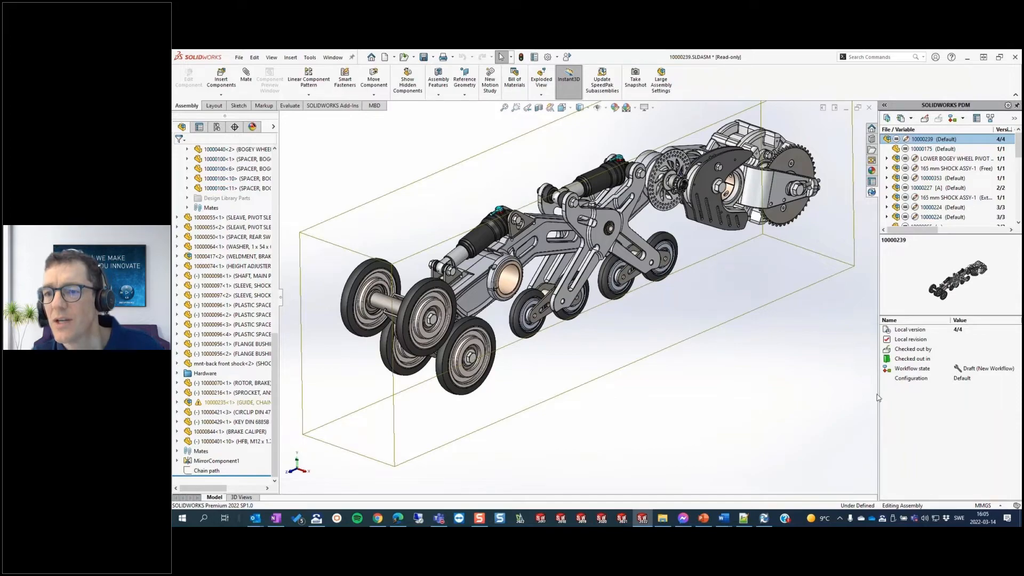
# Step: In SOLIDWORKS PDM Administration, disable "Always work with latest version of files" in the user's Reference Dialog settings, save, and return to SOLIDWORKS
pyautogui.click(763, 518)
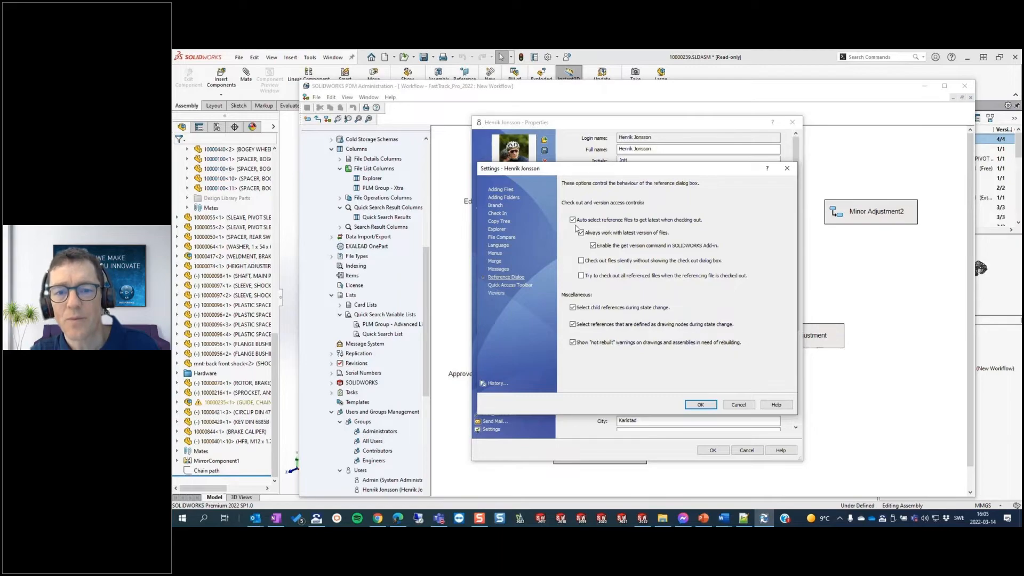
pyautogui.click(581, 234)
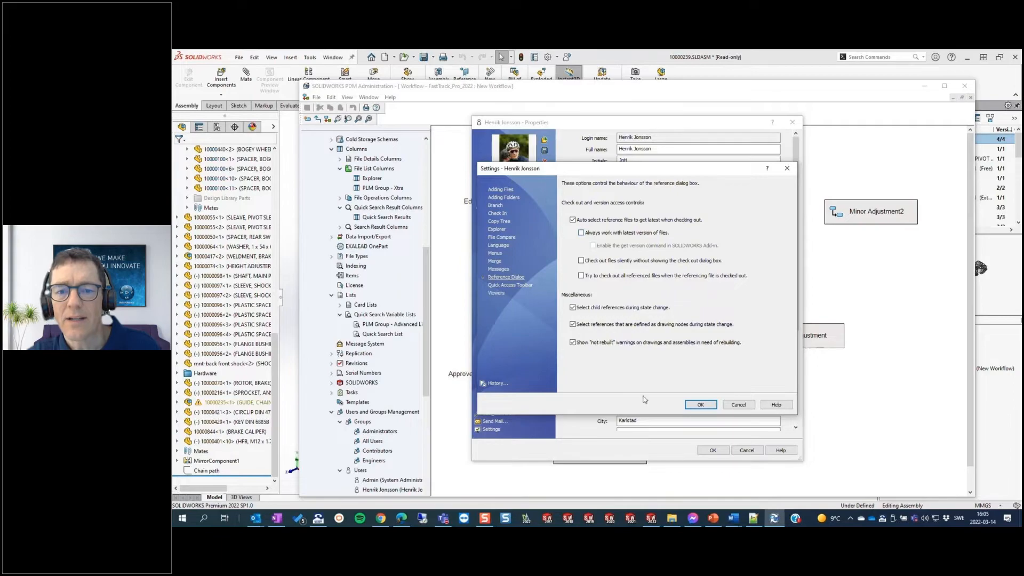
pyautogui.click(695, 407)
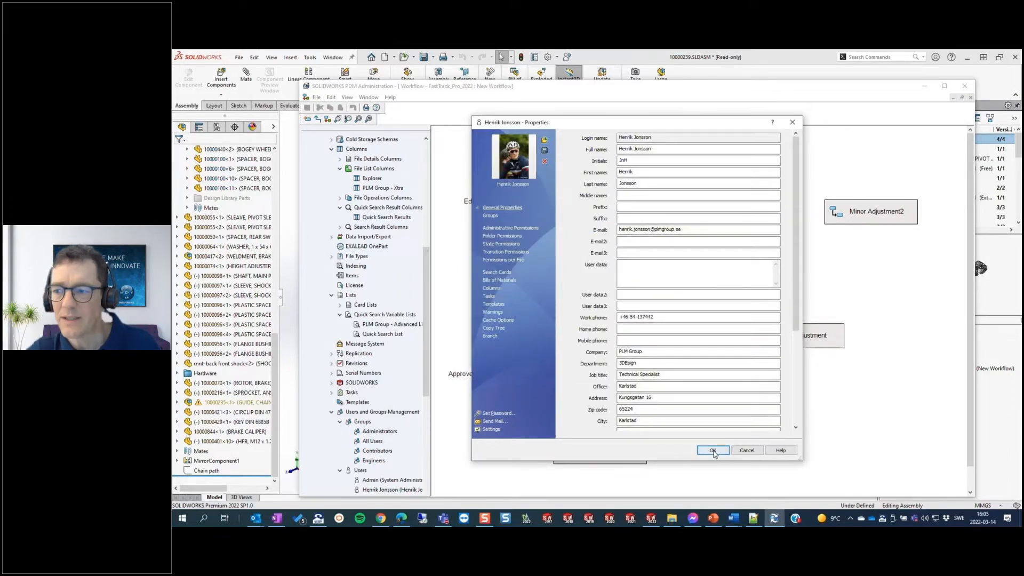
pyautogui.click(713, 451)
pyautogui.click(759, 62)
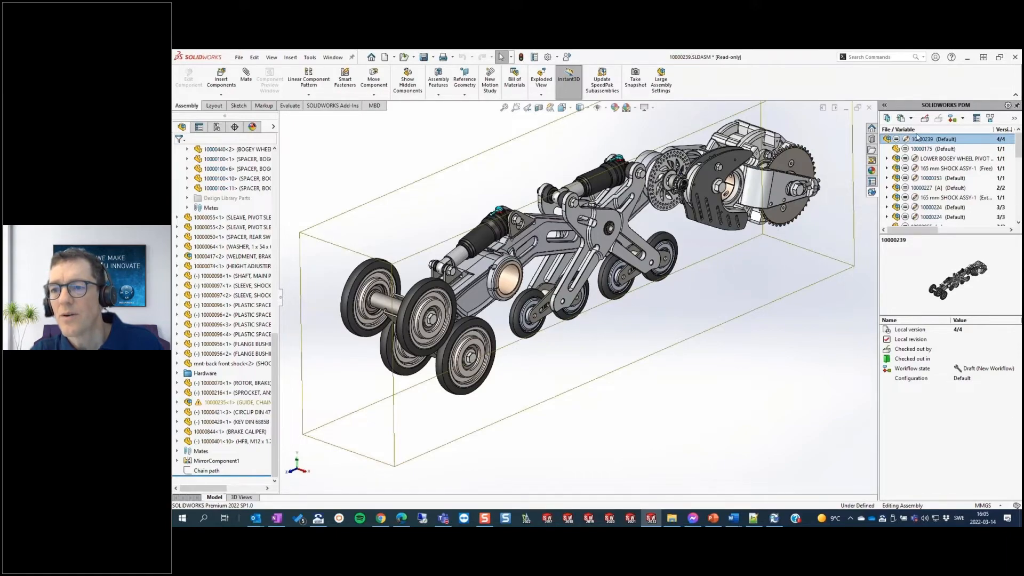
# Step: Locate the file of assembly 10000239 in Windows File Explorer from the SOLIDWORKS PDM add-in
pyautogui.click(1014, 118)
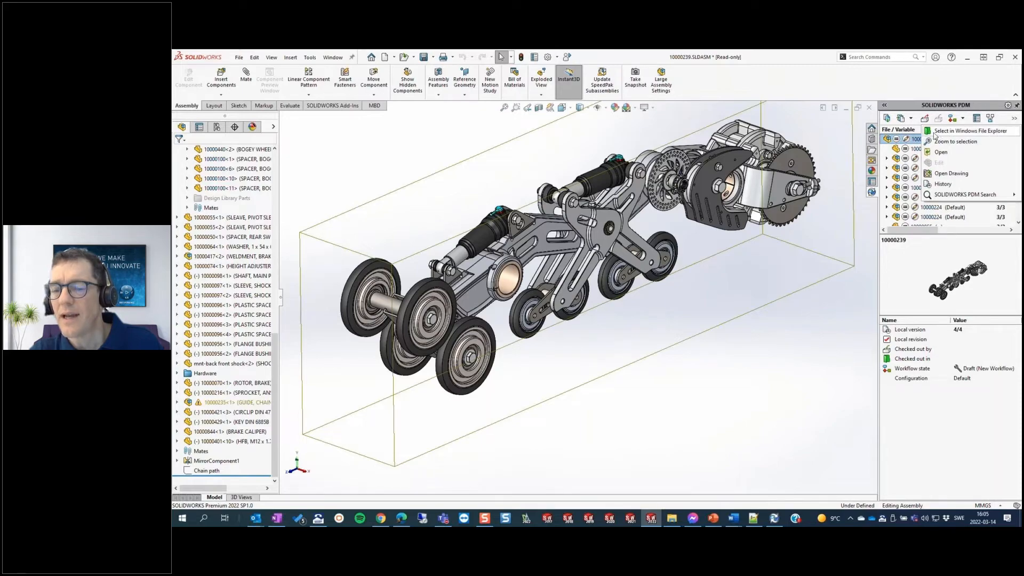
pyautogui.click(939, 131)
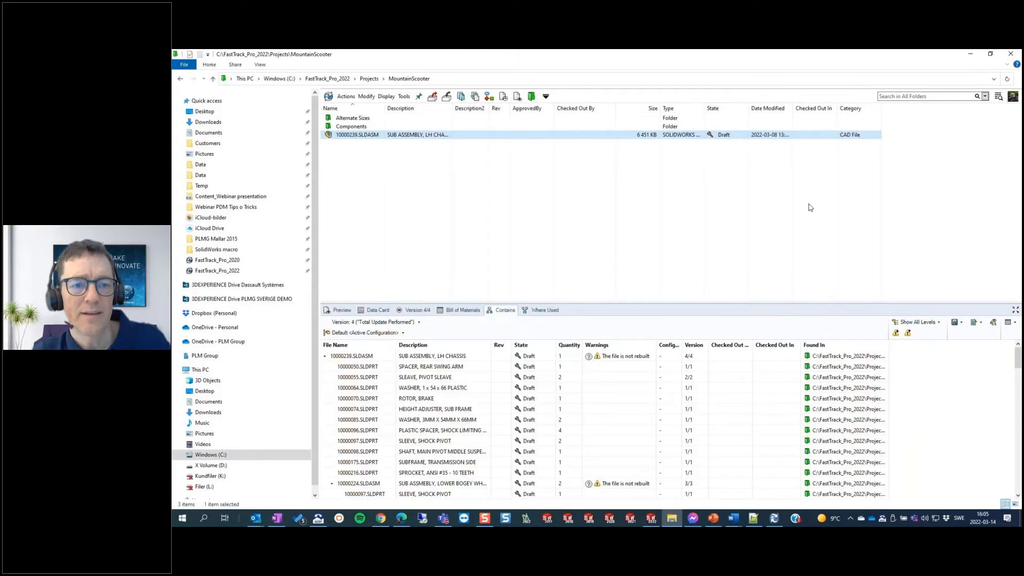
pyautogui.click(356, 134)
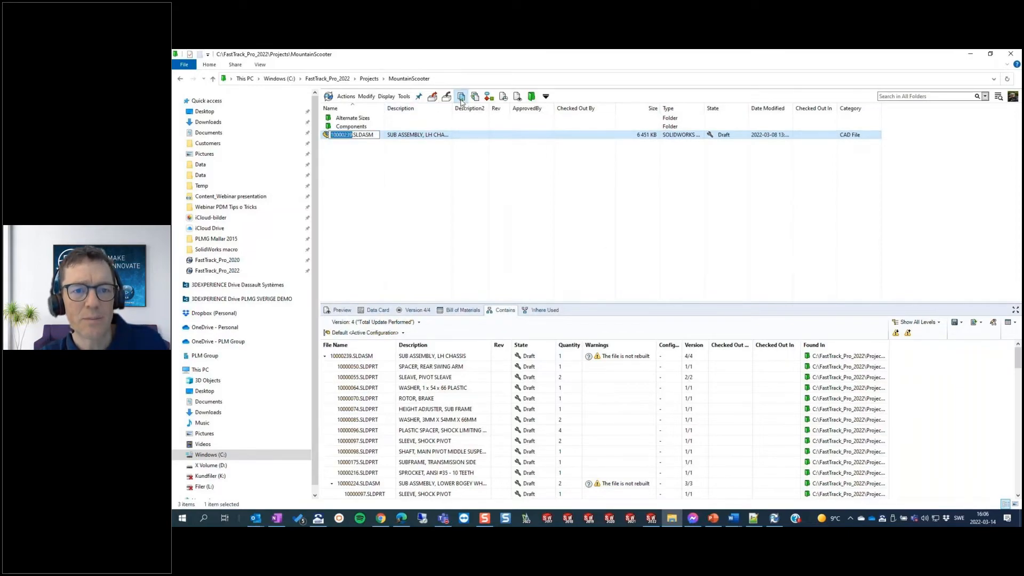
# Step: Get the Referenced Version of 10000239.SLDASM and its references, acknowledging all file access messages
pyautogui.click(462, 97)
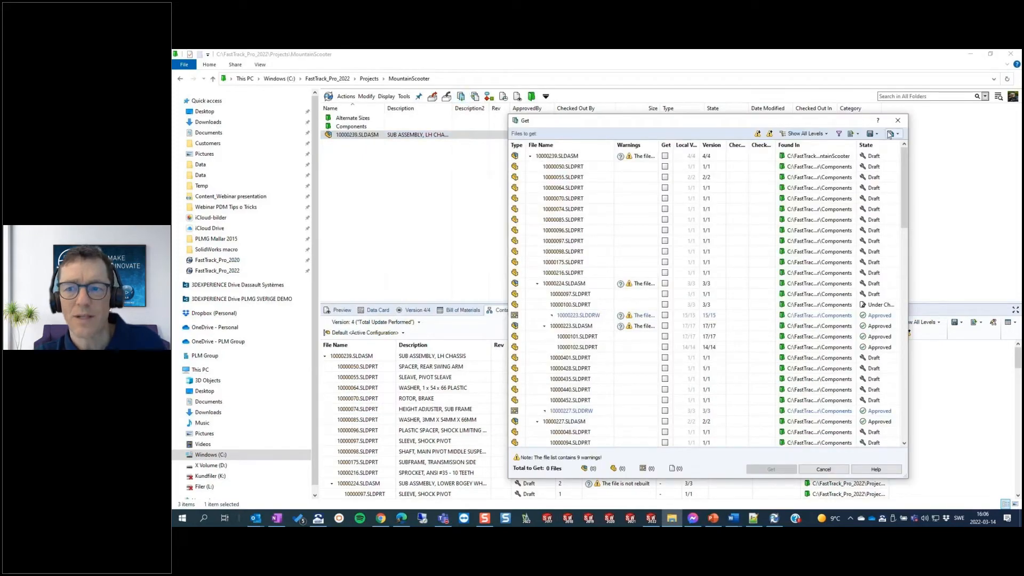
pyautogui.click(890, 134)
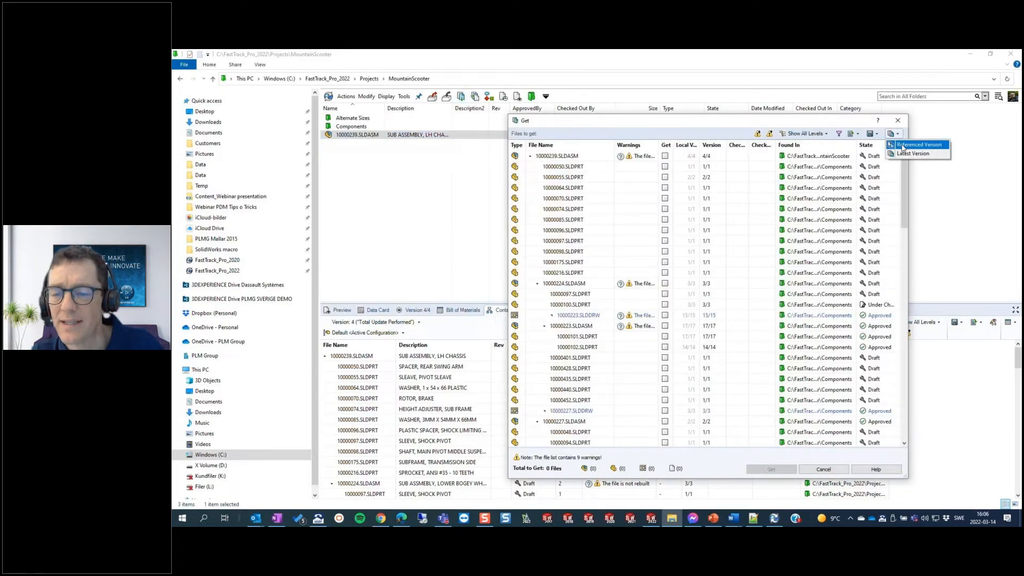
pyautogui.click(904, 146)
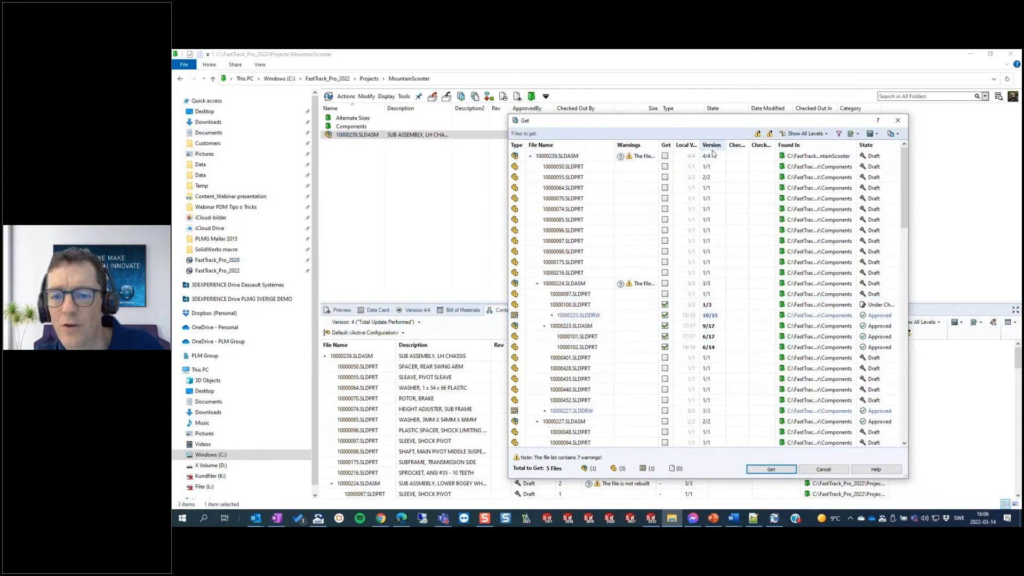
pyautogui.click(767, 469)
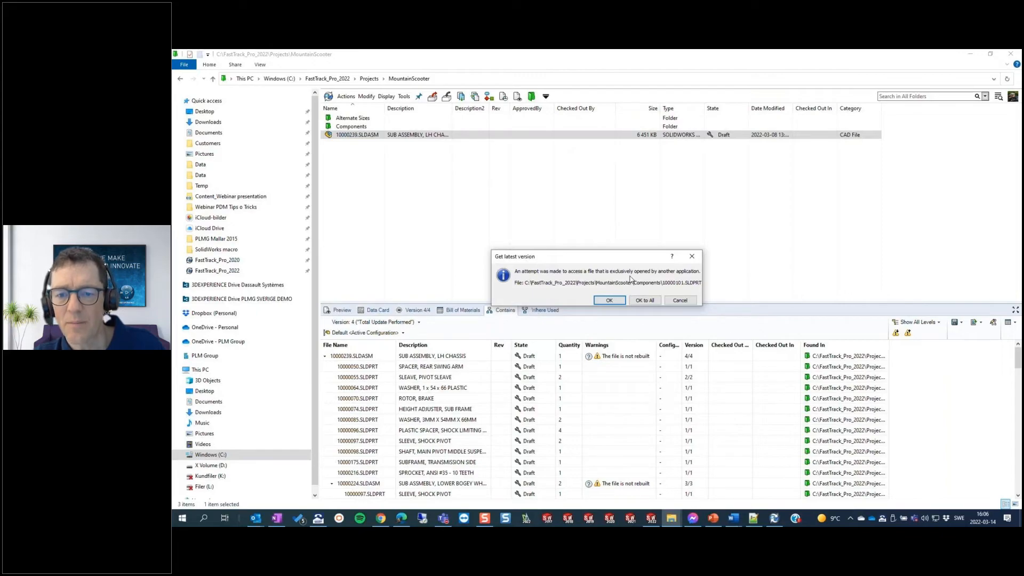
pyautogui.click(645, 300)
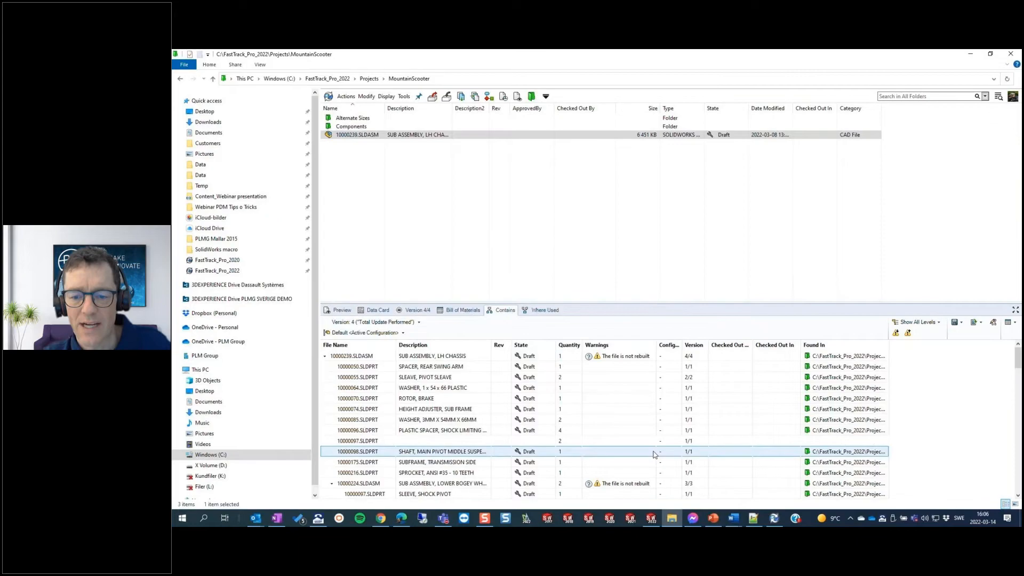
# Step: Switch to SOLIDWORKS and get the Referenced Version files of assembly 10000239, using the version from the vault for the 10000223.SLDASM conflict
pyautogui.moveTo(652, 519)
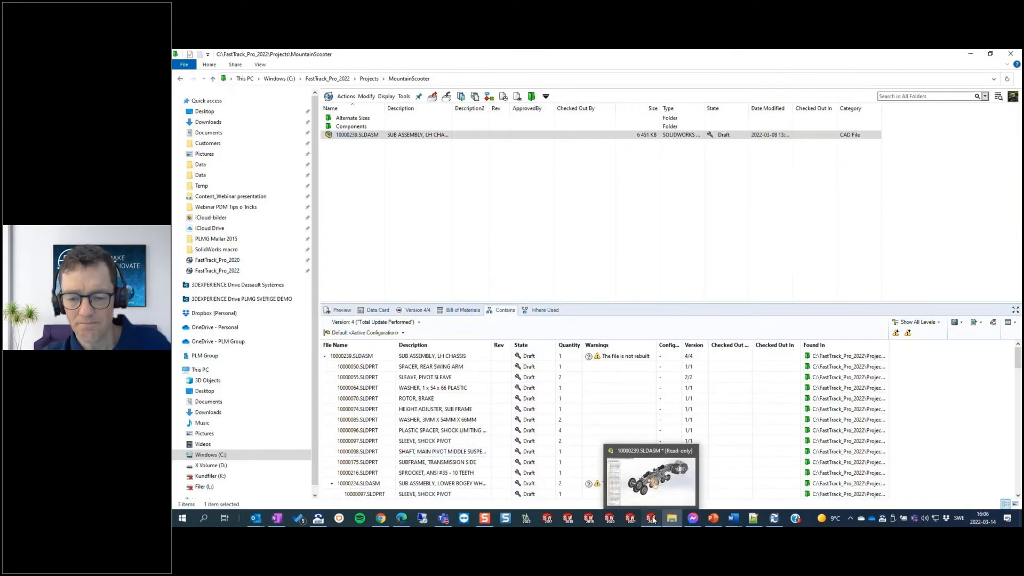
pyautogui.click(652, 519)
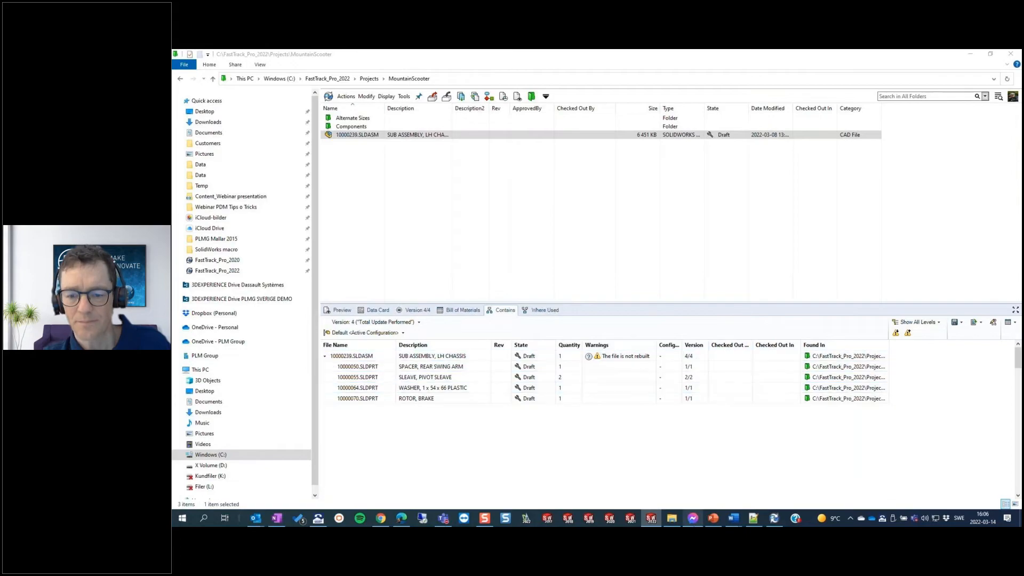
pyautogui.click(652, 516)
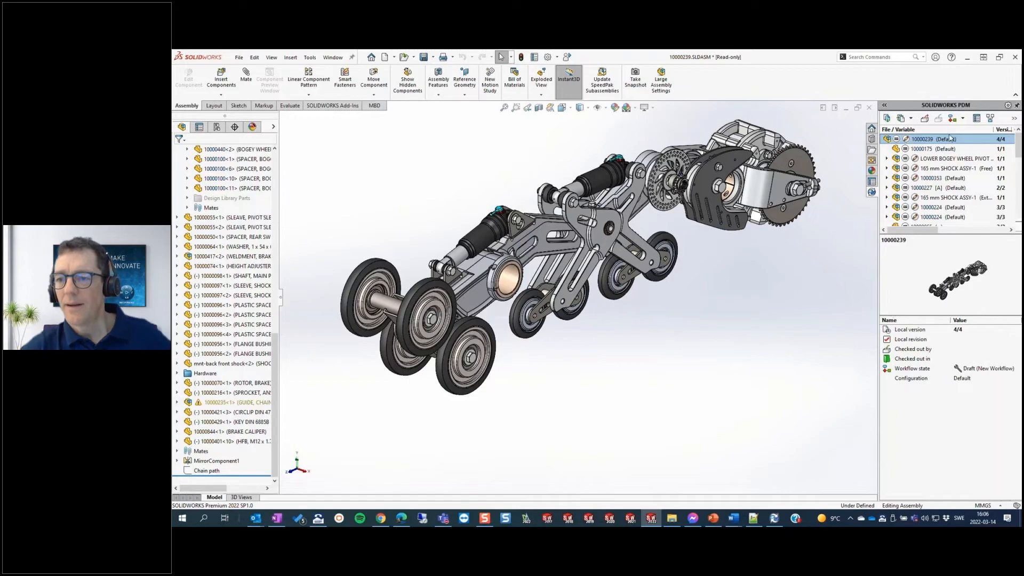
pyautogui.click(886, 119)
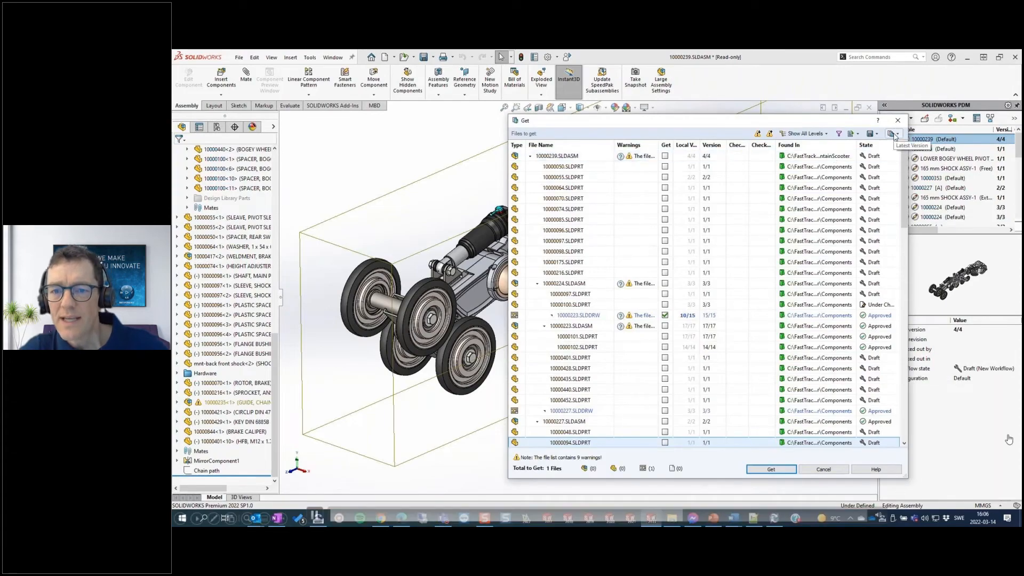
pyautogui.click(894, 135)
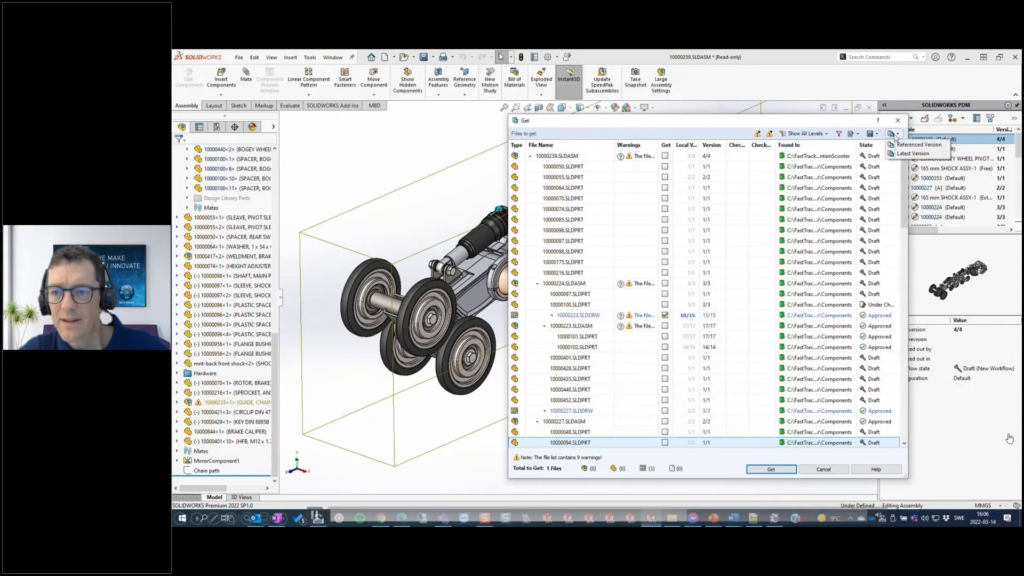
pyautogui.click(905, 154)
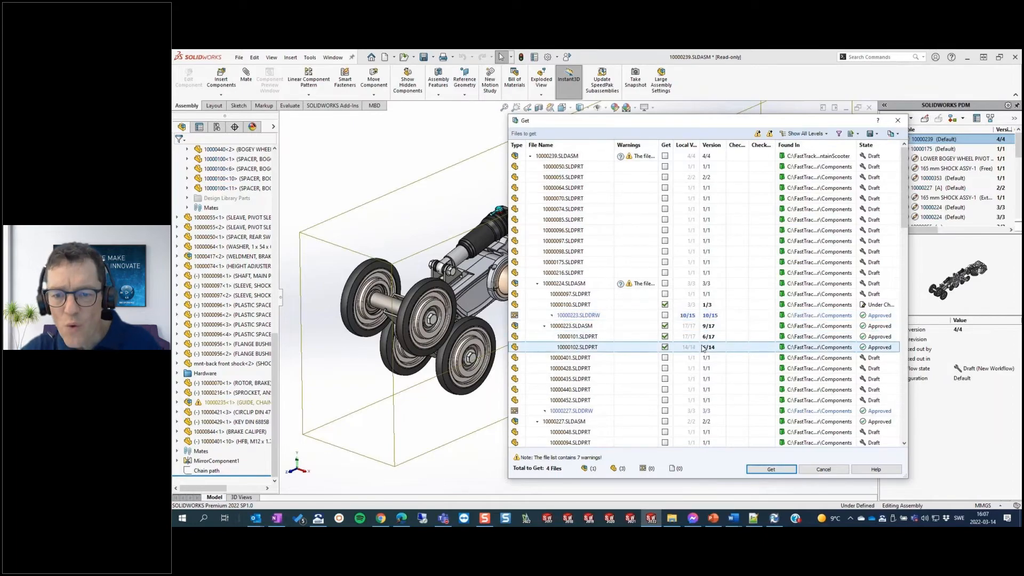
pyautogui.click(771, 470)
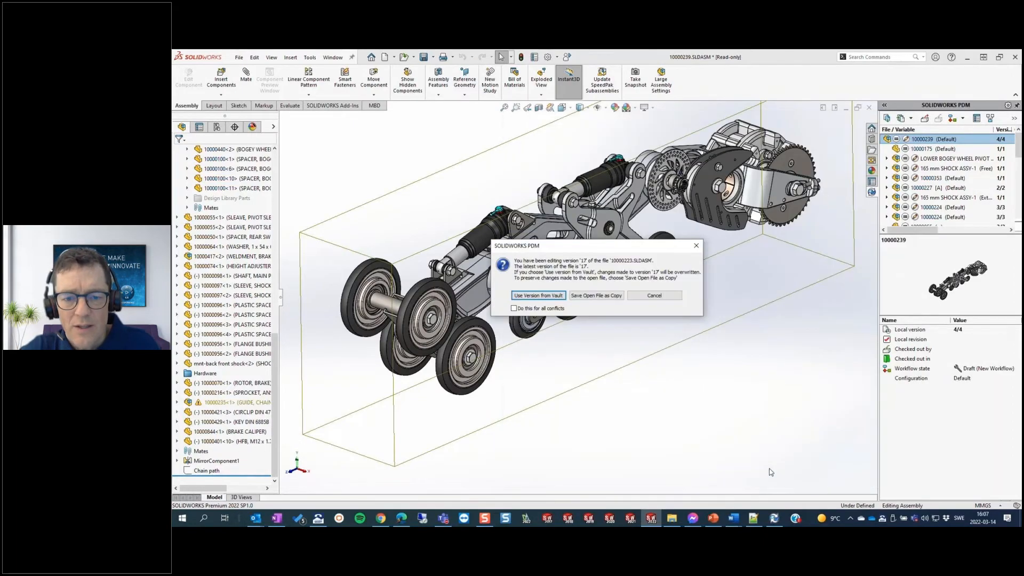
pyautogui.click(537, 296)
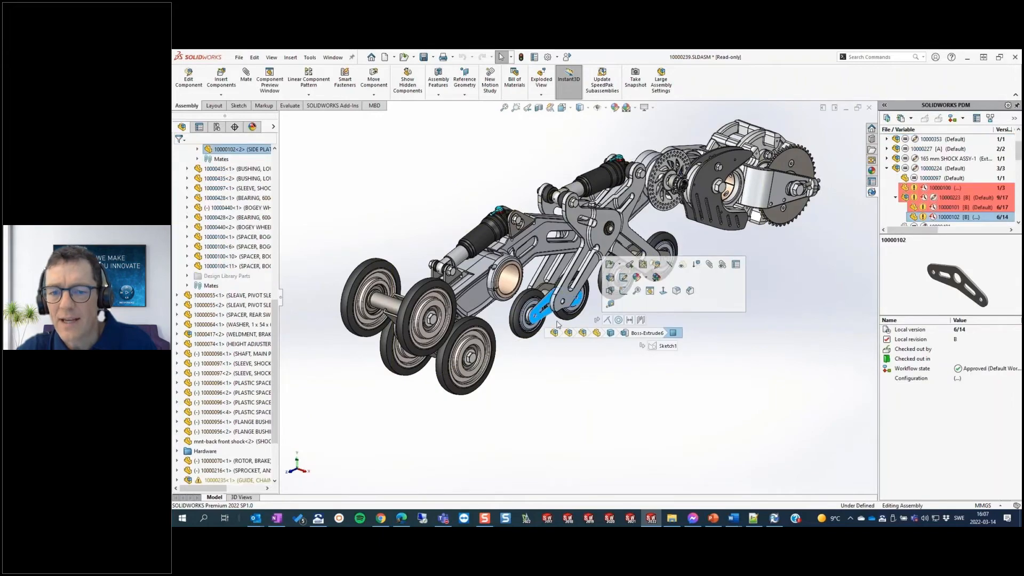
# Step: Open subassembly 10000224 in its own window, expand 10000223 in the PDM file tree and examine the local version of part 10000101
pyautogui.click(570, 336)
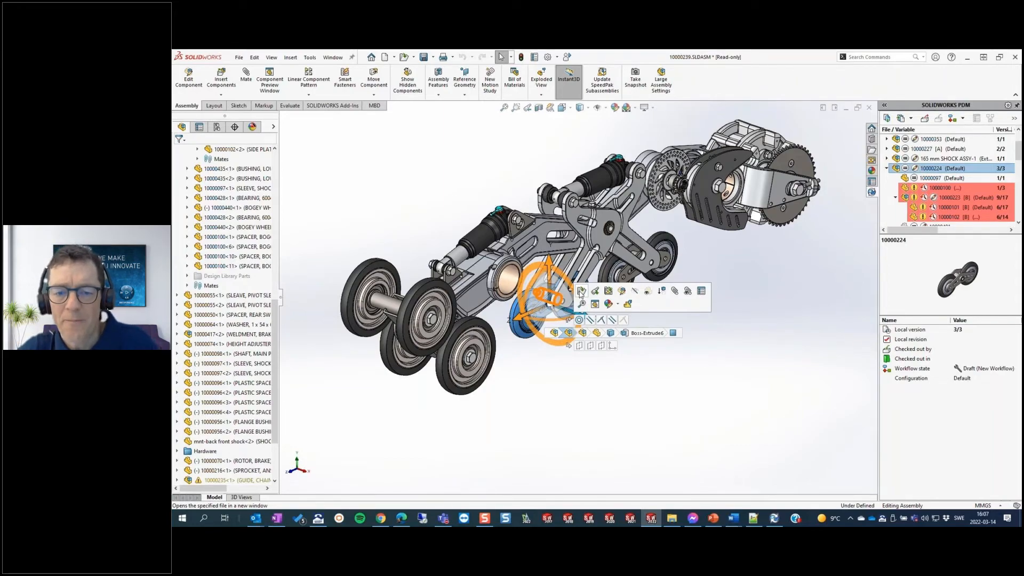
pyautogui.click(581, 291)
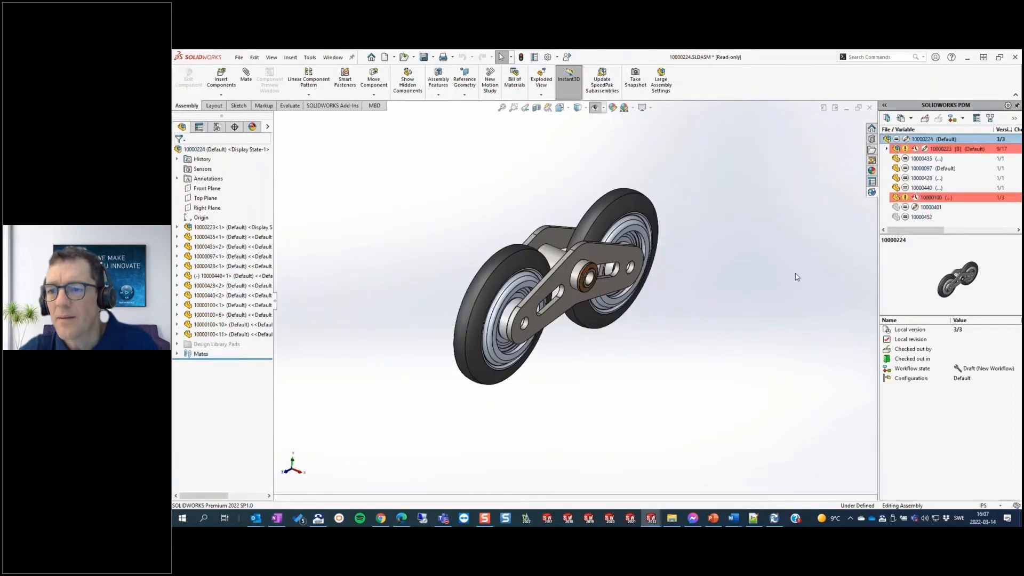
pyautogui.click(887, 151)
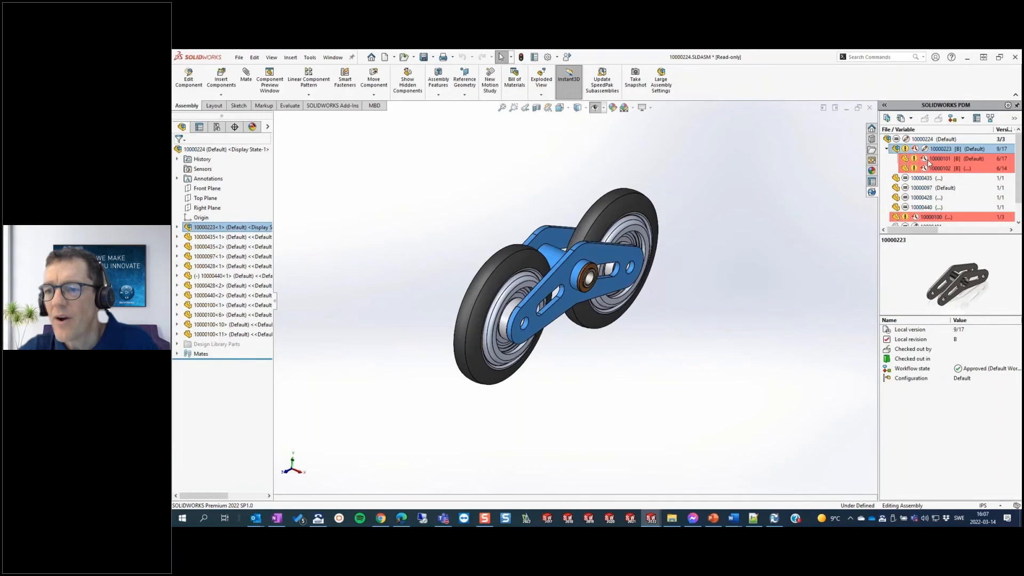
pyautogui.click(941, 160)
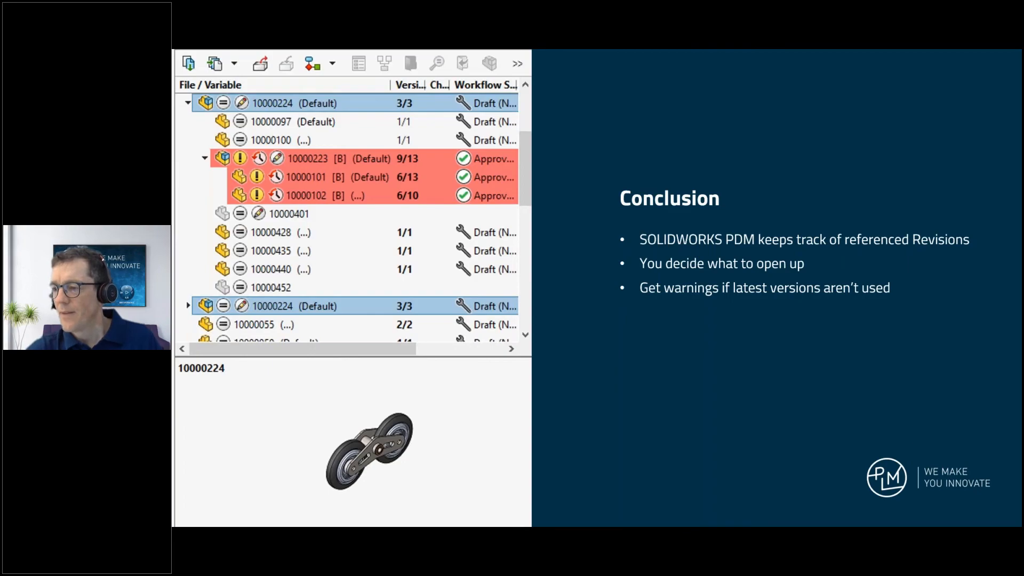
pyautogui.press('Right')
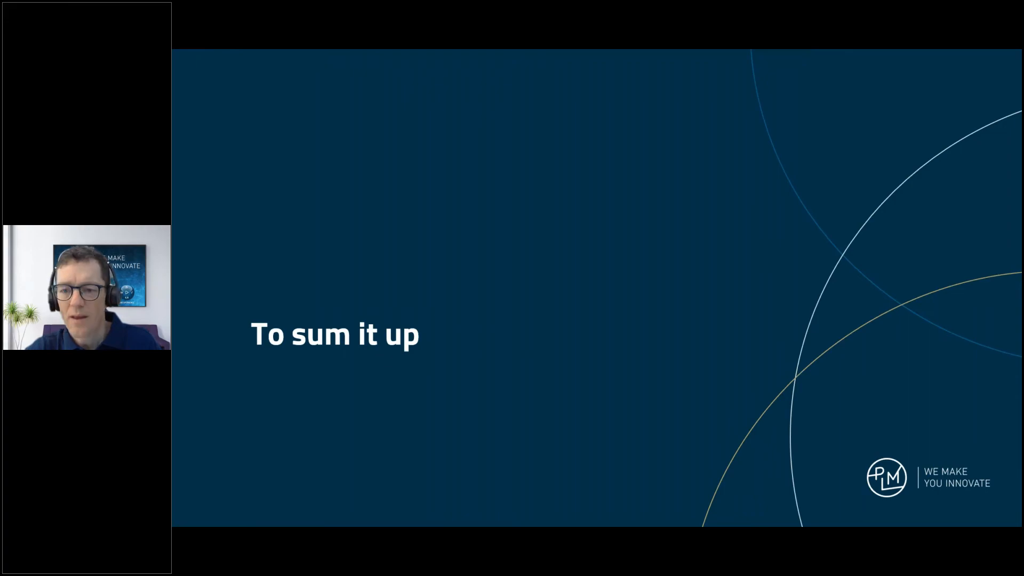
pyautogui.press('Right')
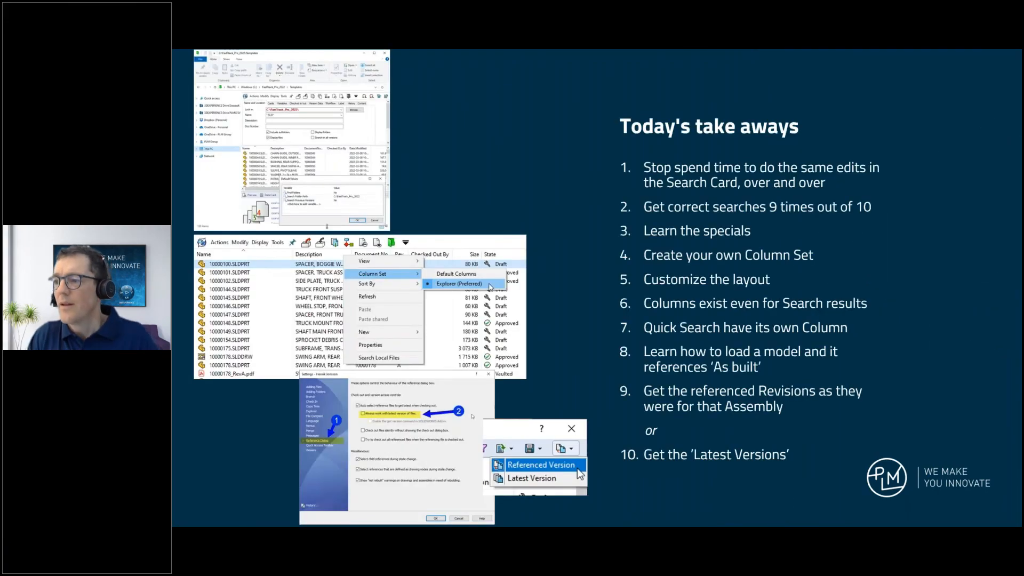